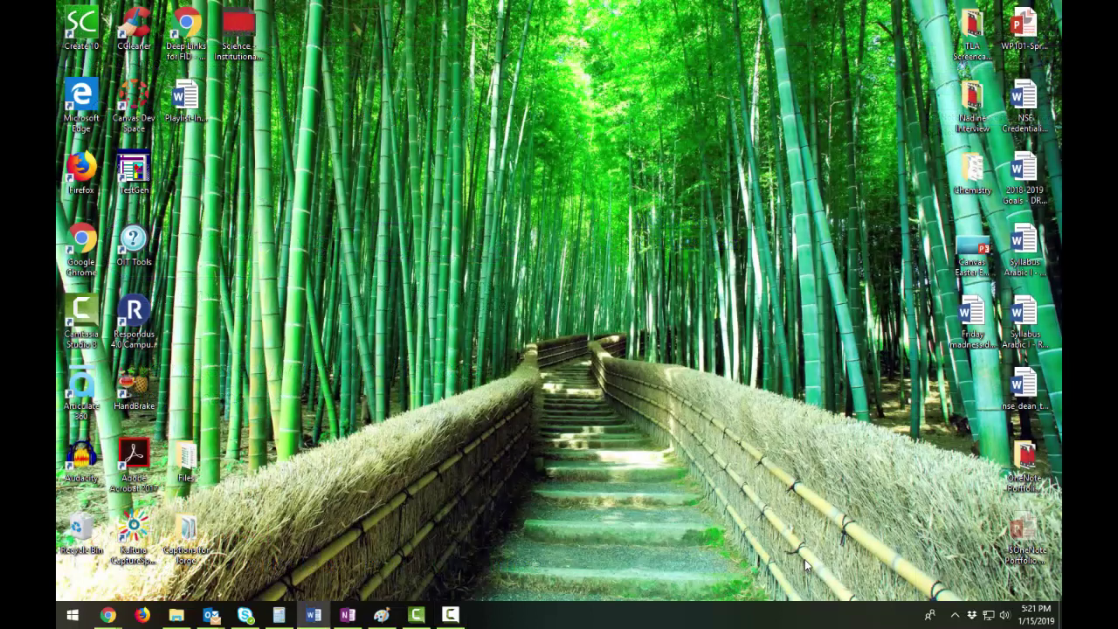
- Open the Windows Start menu and scroll down the app list
left_click(72, 614)
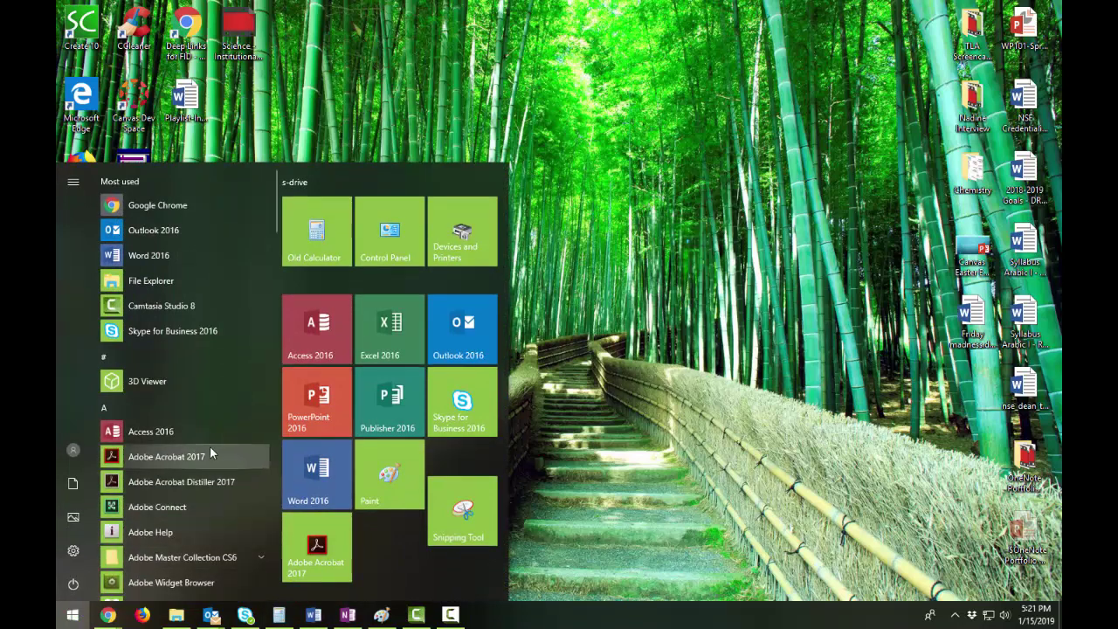
scroll(205, 436, "down", 5)
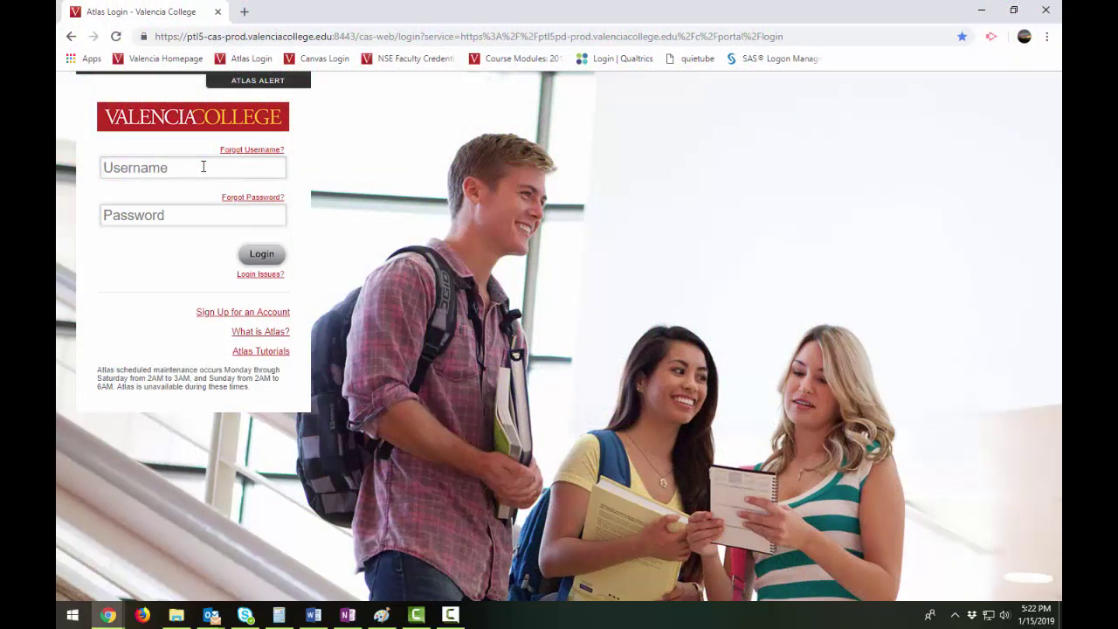
- Sign in to Atlas with the saved credentials and scroll down to the Microsoft Office section
type("ab")
key("Down")
key("Return")
left_click(262, 253)
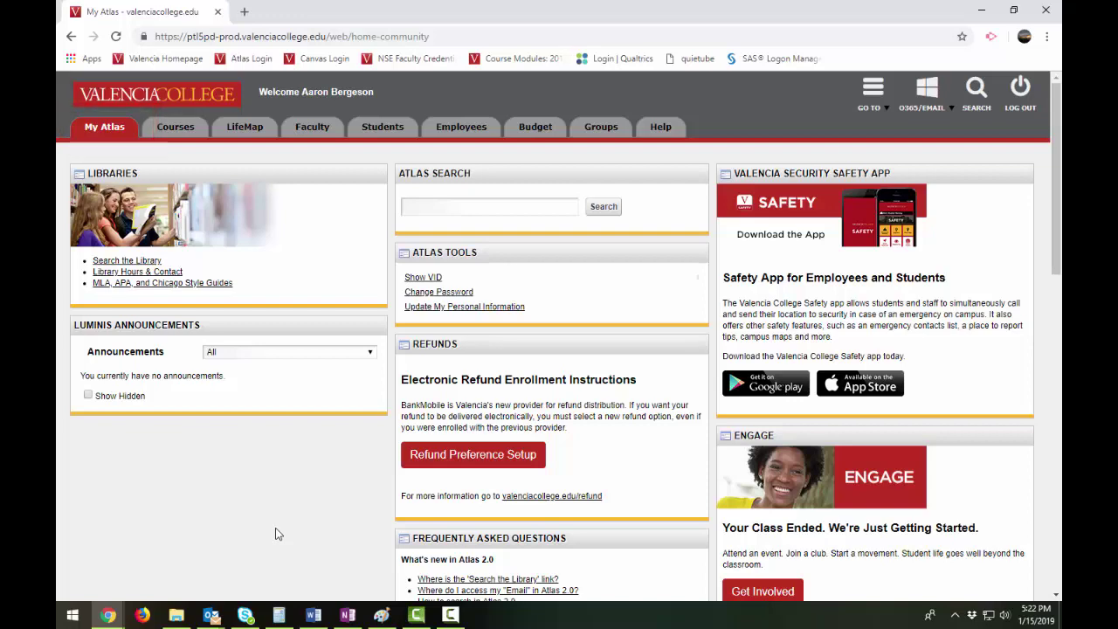
scroll(278, 529, "down", 4)
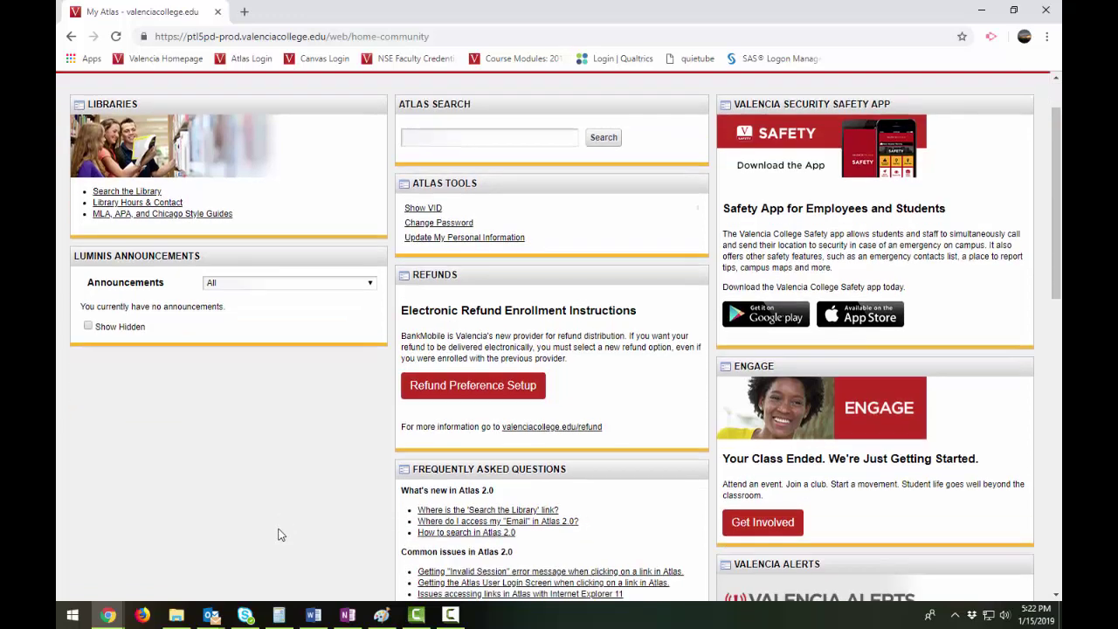
scroll(280, 534, "down", 1)
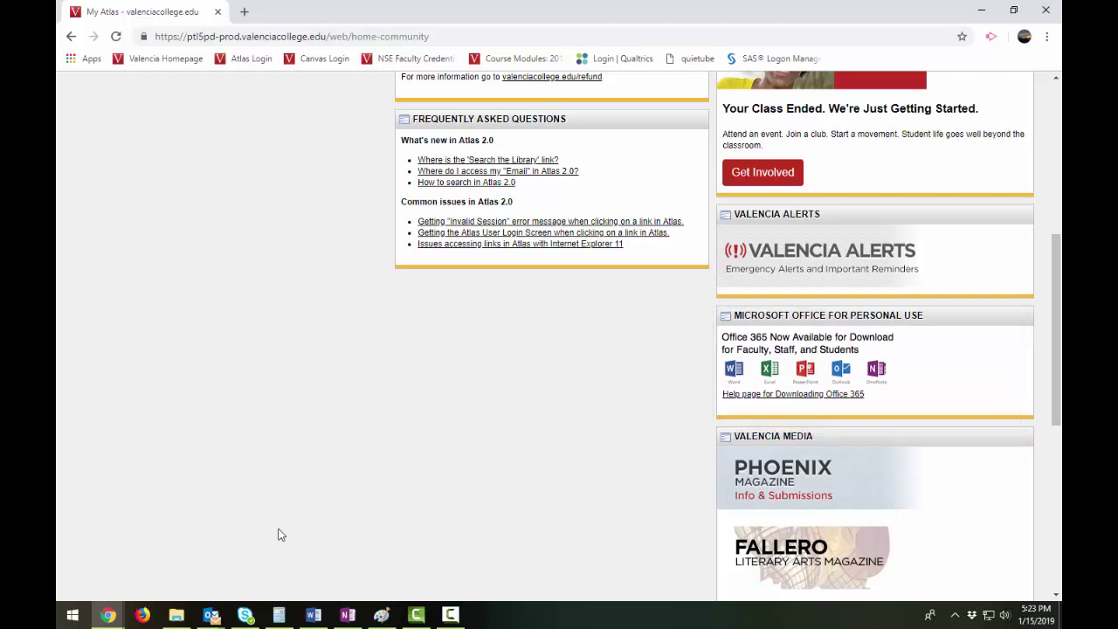
- Open Office 365, download the Office 365 apps installer and run its setup file
left_click(782, 374)
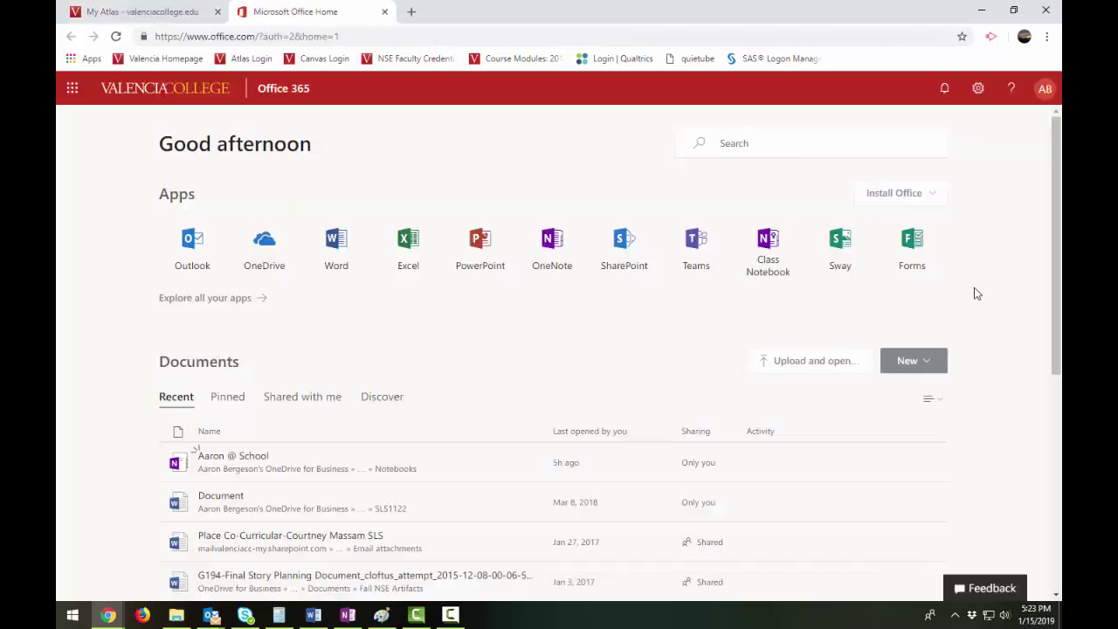
left_click(931, 199)
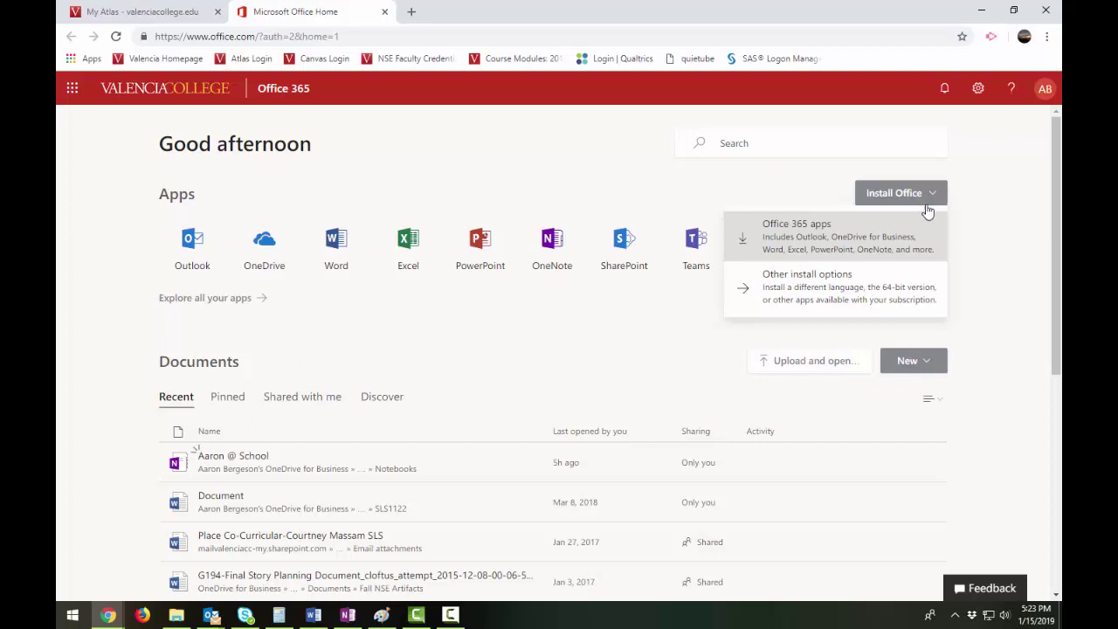
left_click(921, 231)
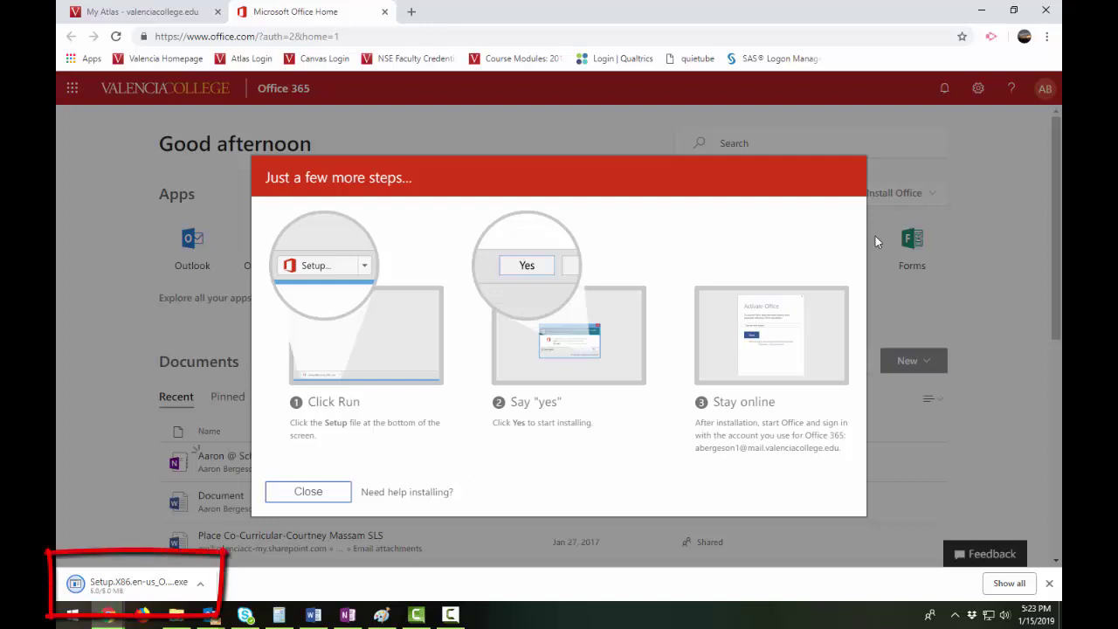
left_click(144, 586)
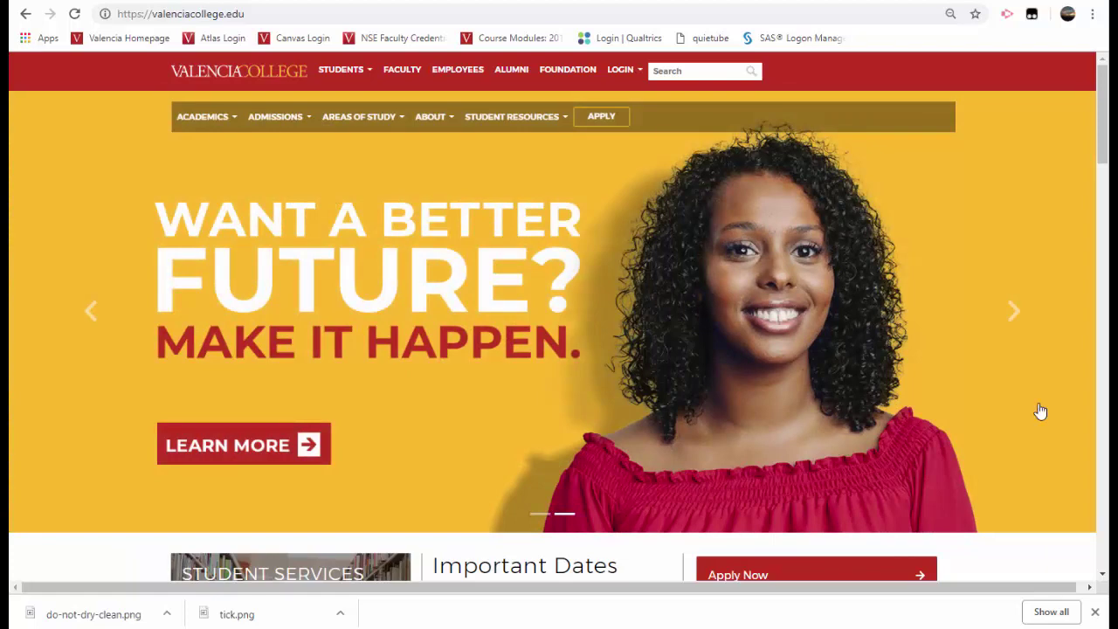
- Go from Faculty through Teaching/Learning Academy to the Information for Tenure Candidates page
left_click(406, 75)
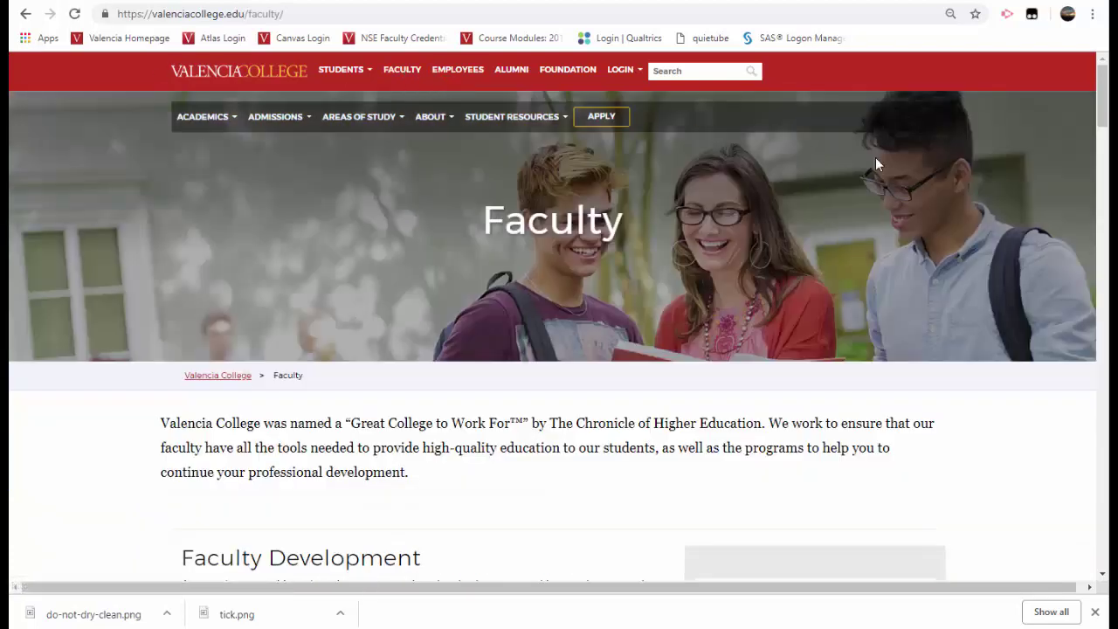
left_click_drag(1101, 96, 1107, 456)
left_click(895, 377)
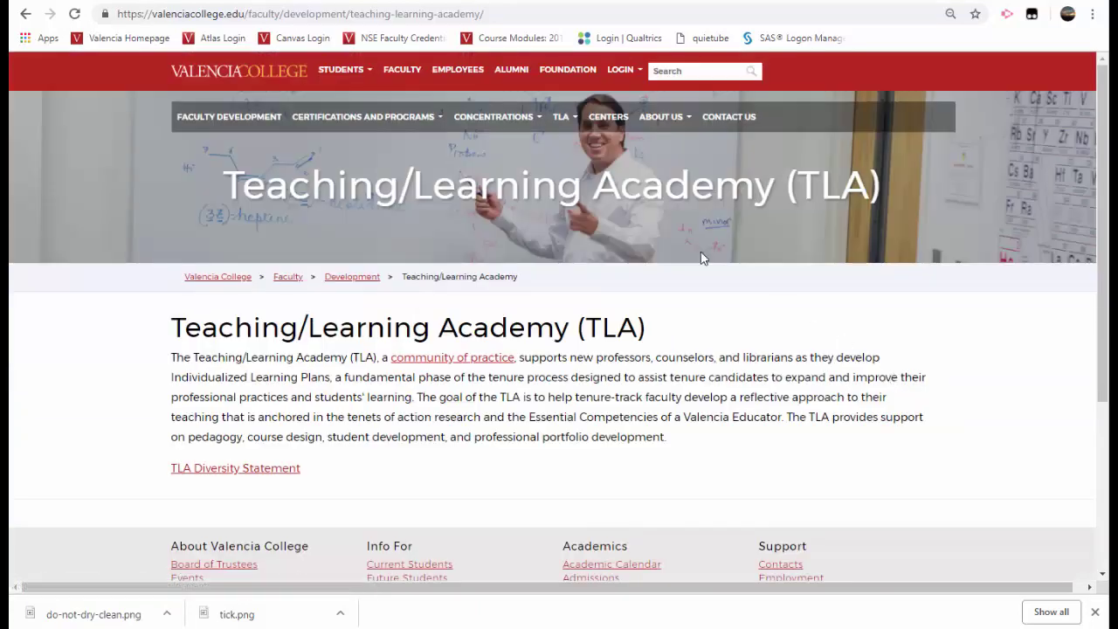
mouse_move(564, 122)
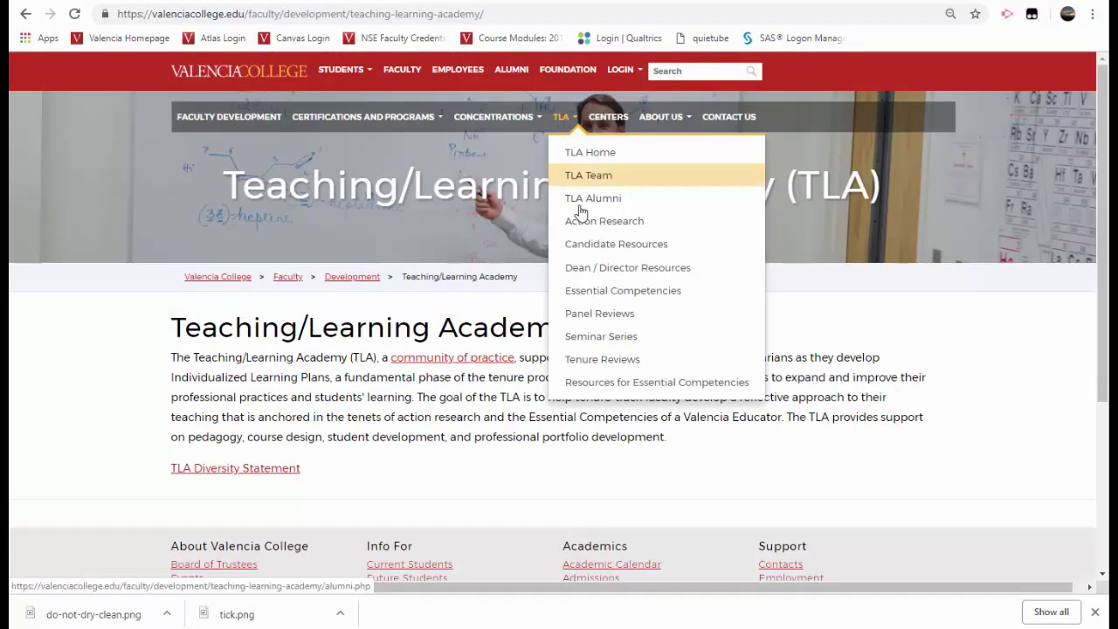
left_click(596, 245)
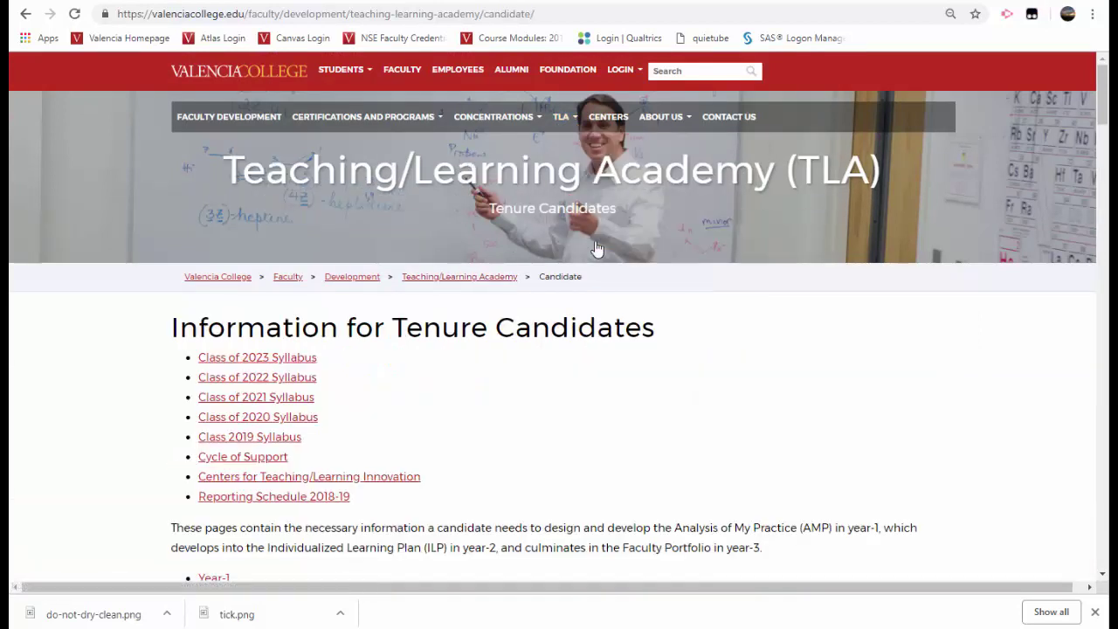
- Scroll to Templates and download the Electronic (OneNote) Portfolio Template
scroll(596, 249, "down", 14)
scroll(611, 232, "down", 6)
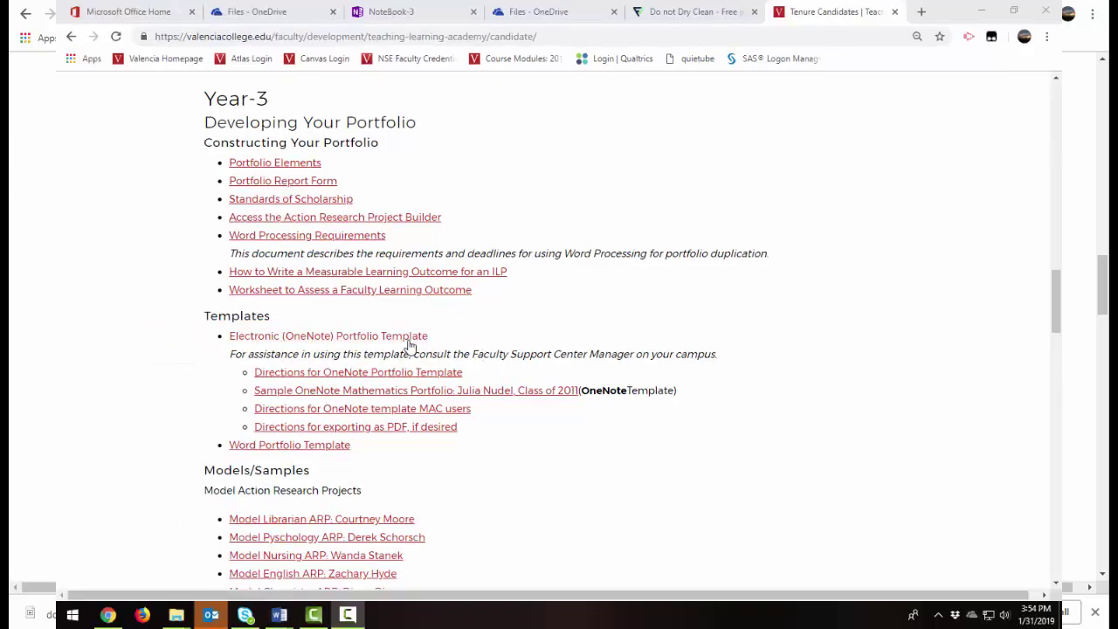
left_click(408, 339)
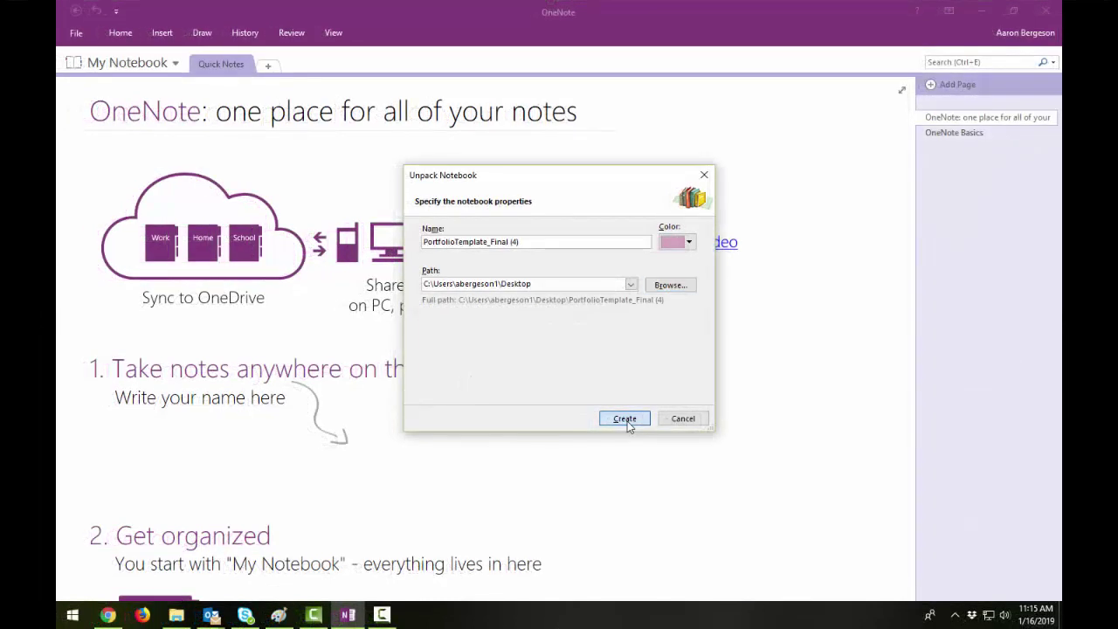
- Create the PortfolioTemplate_Final (4) notebook on the Desktop from the Unpack Notebook dialog
left_click(627, 421)
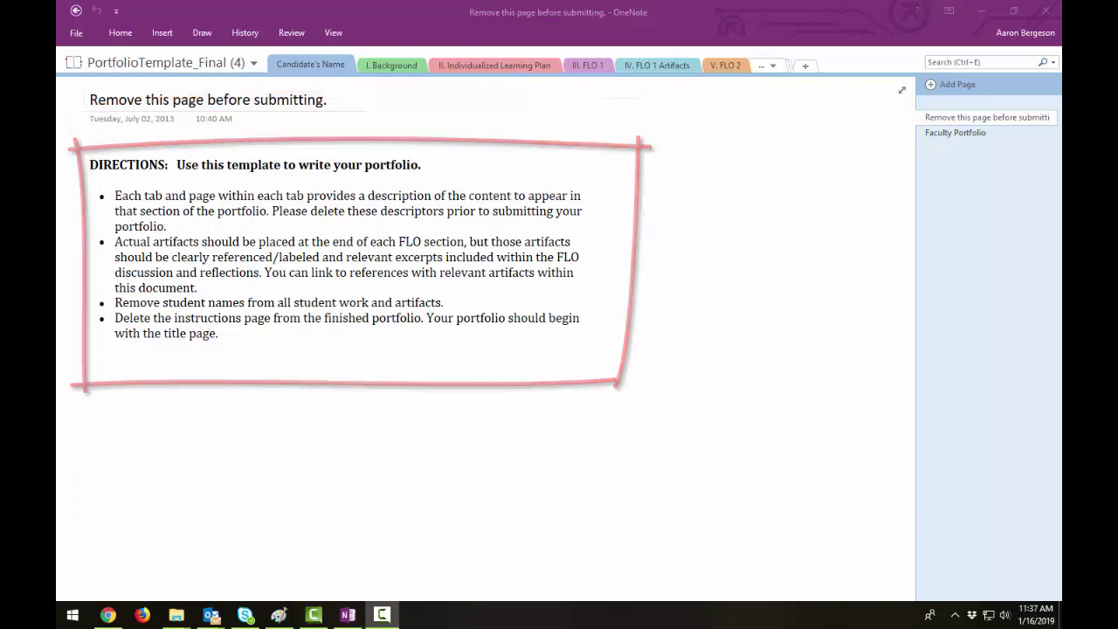
- Browse the overflow section list into VII. FLO 3, then open II. Individualized Learning Plan
left_click(775, 69)
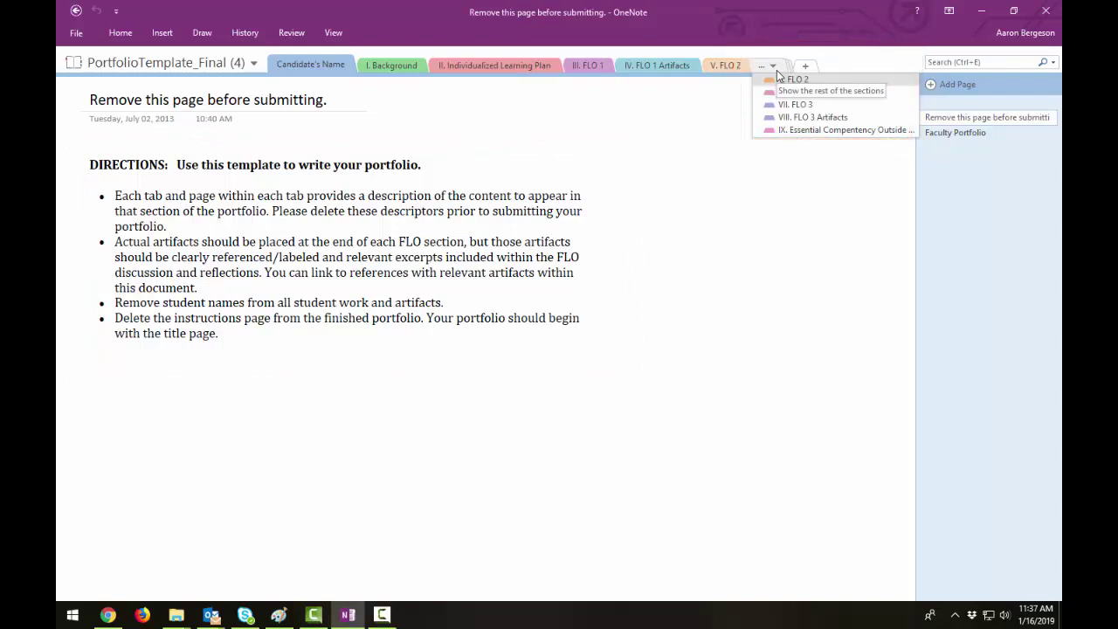
left_click(792, 106)
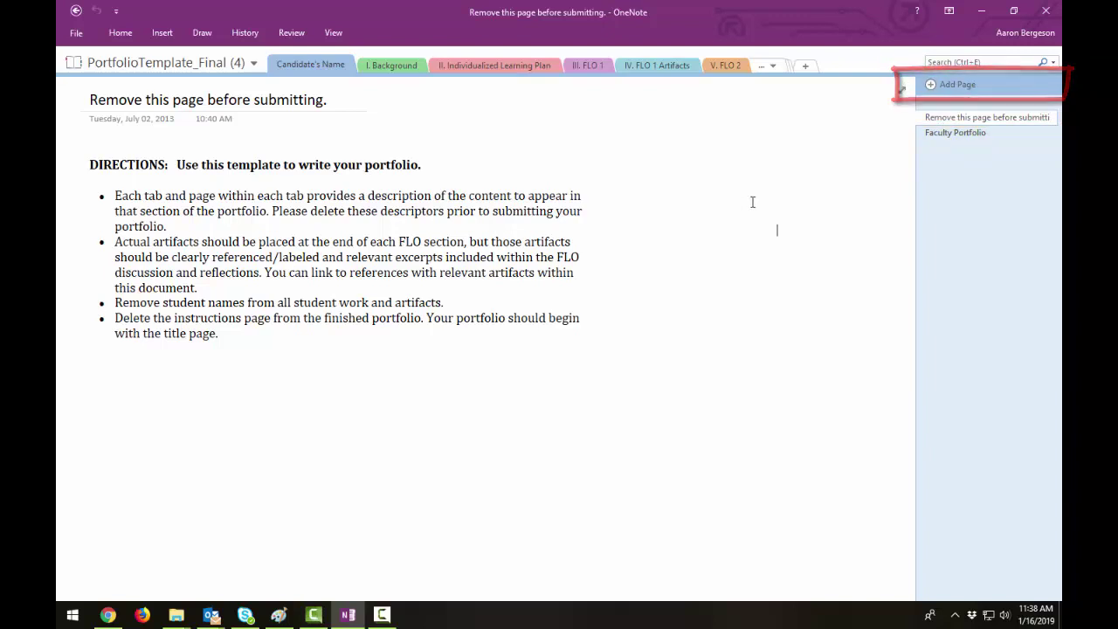
left_click(956, 136)
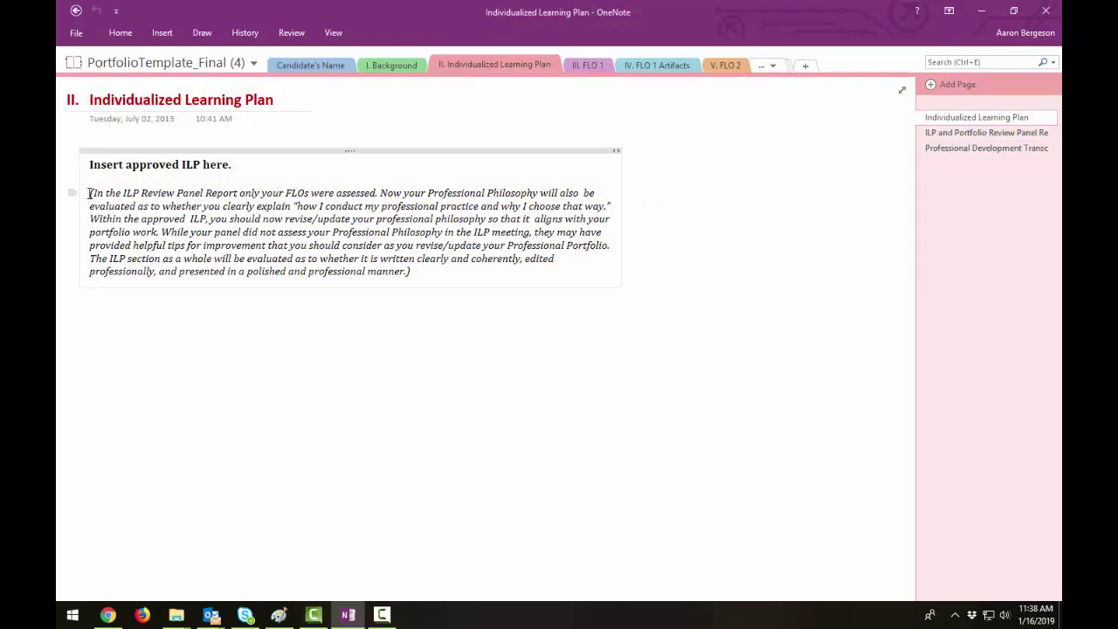
- Select and deselect the italic ILP note, then start a new line under the FLO 1 Artifacts instructions
left_click_drag(89, 193, 435, 274)
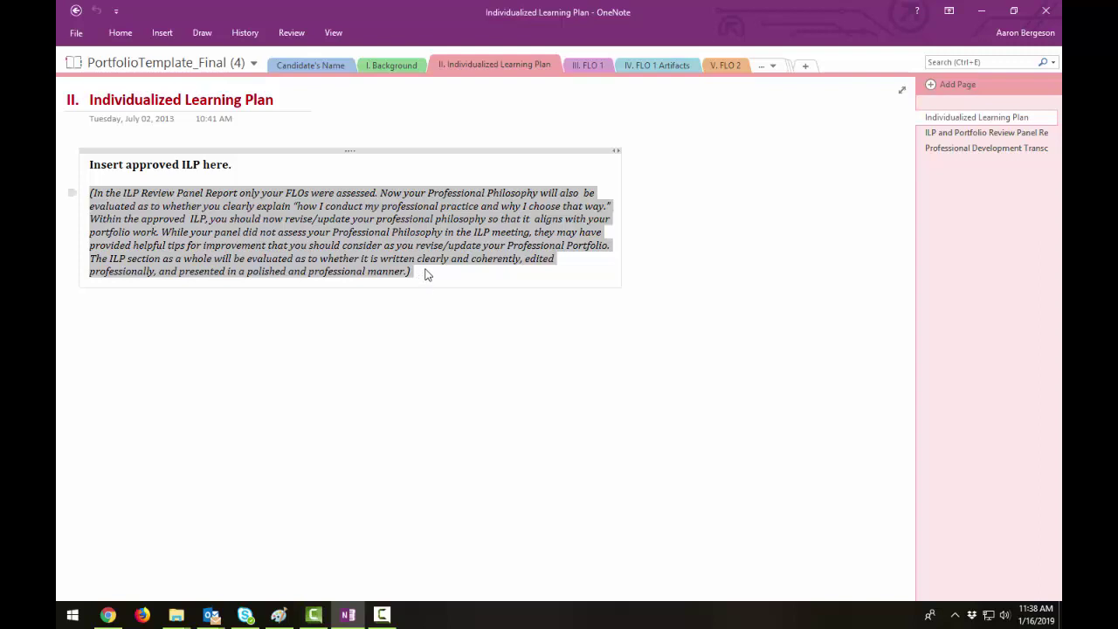
left_click(427, 275)
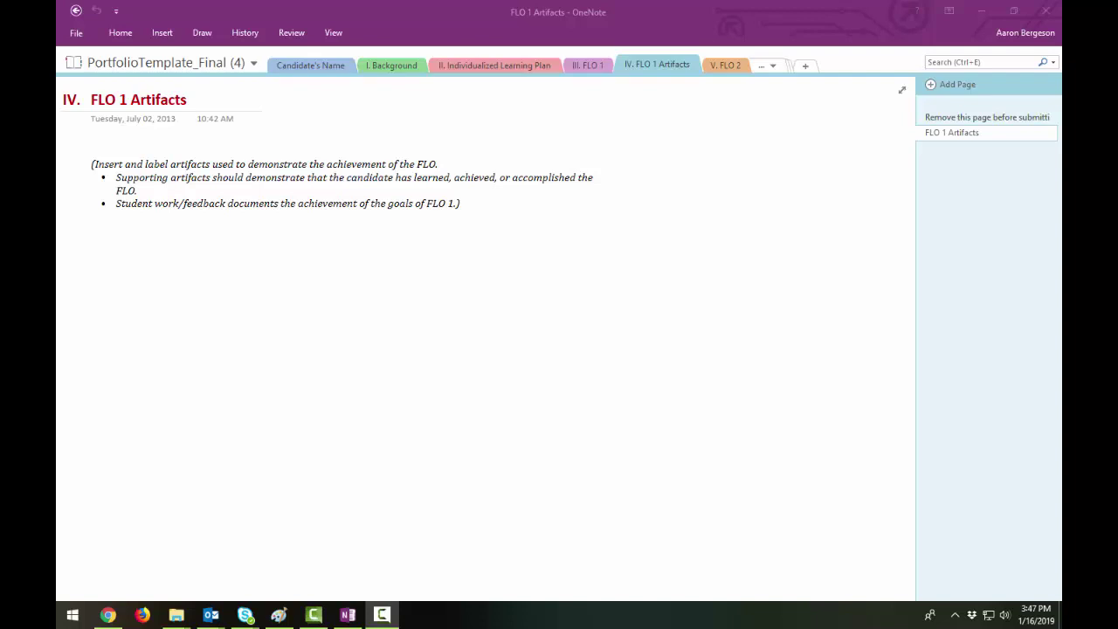
left_click(117, 241)
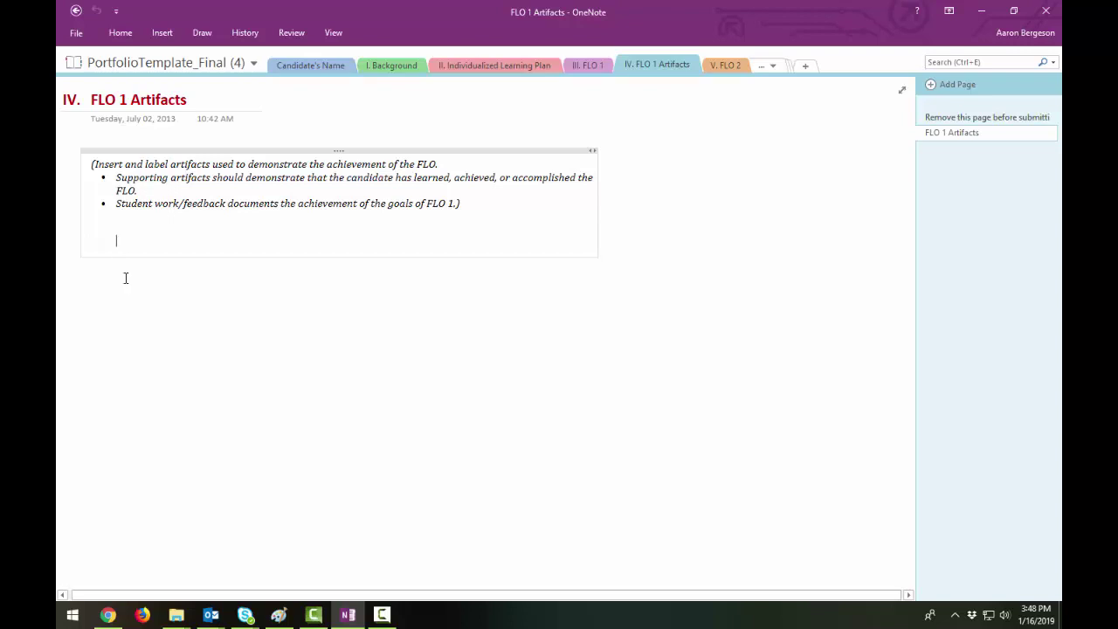
- Pick 2018-2019 Goals - DRAFT.docx from the Desktop as a file attachment
left_click(163, 32)
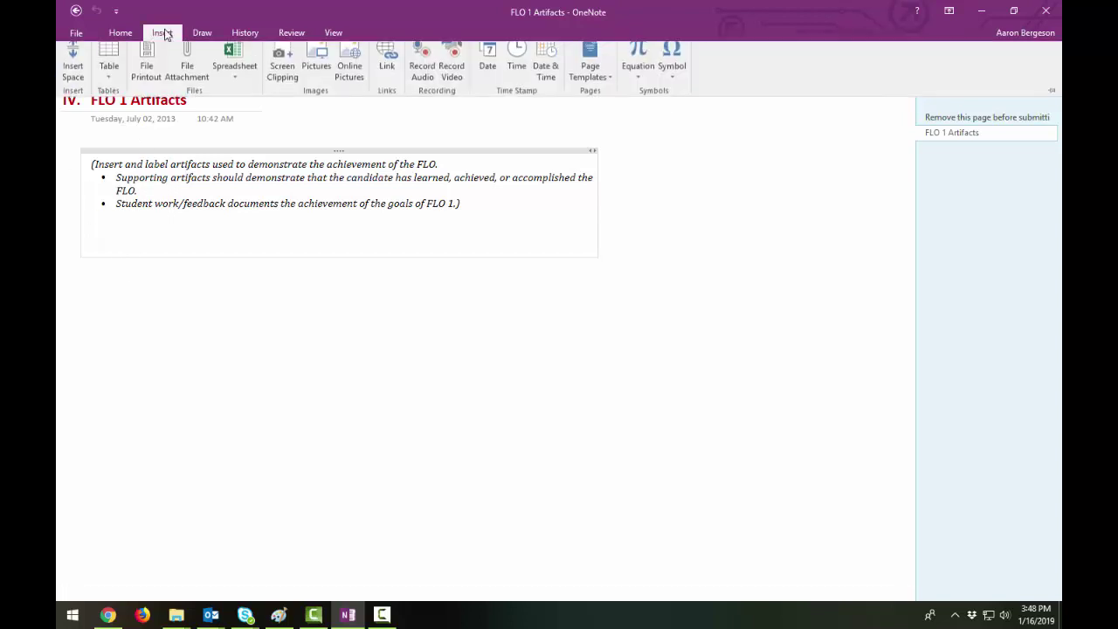
left_click(190, 76)
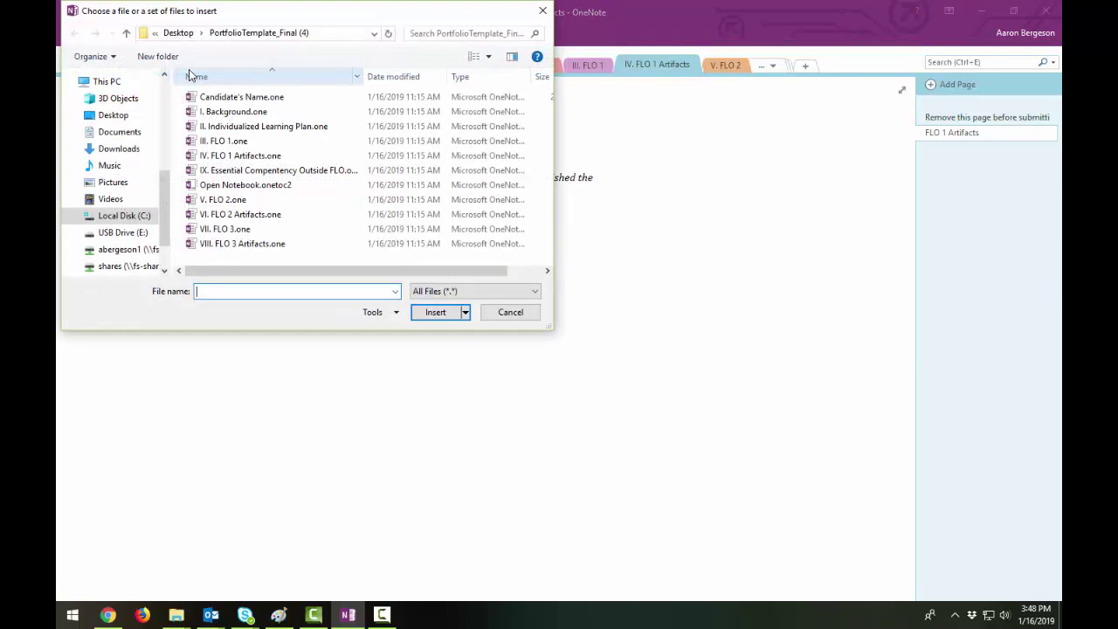
left_click(112, 115)
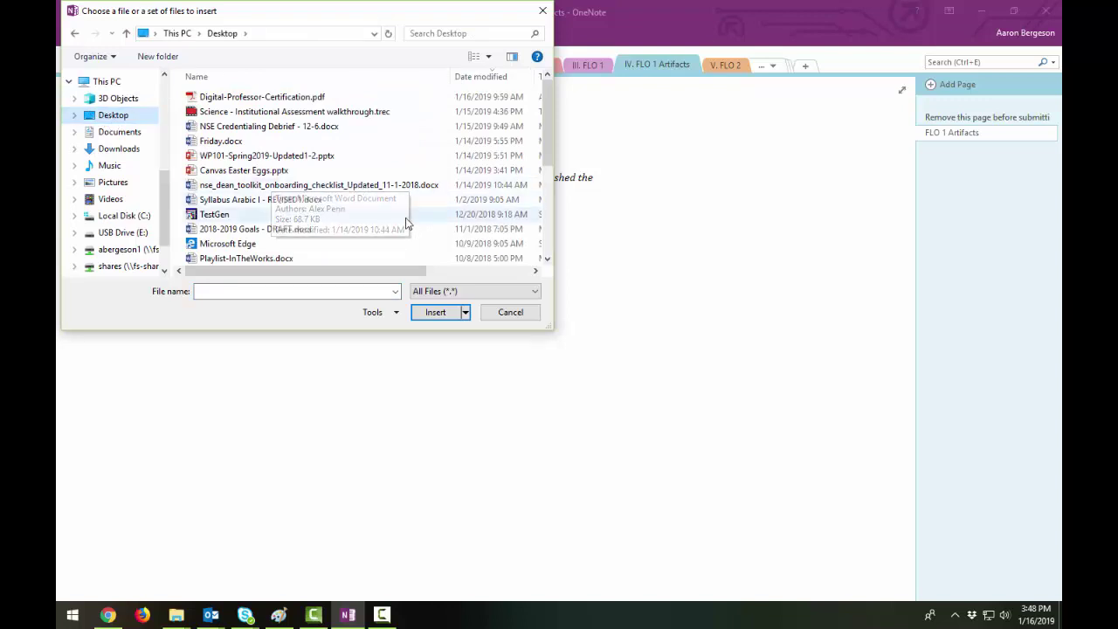
left_click(351, 231)
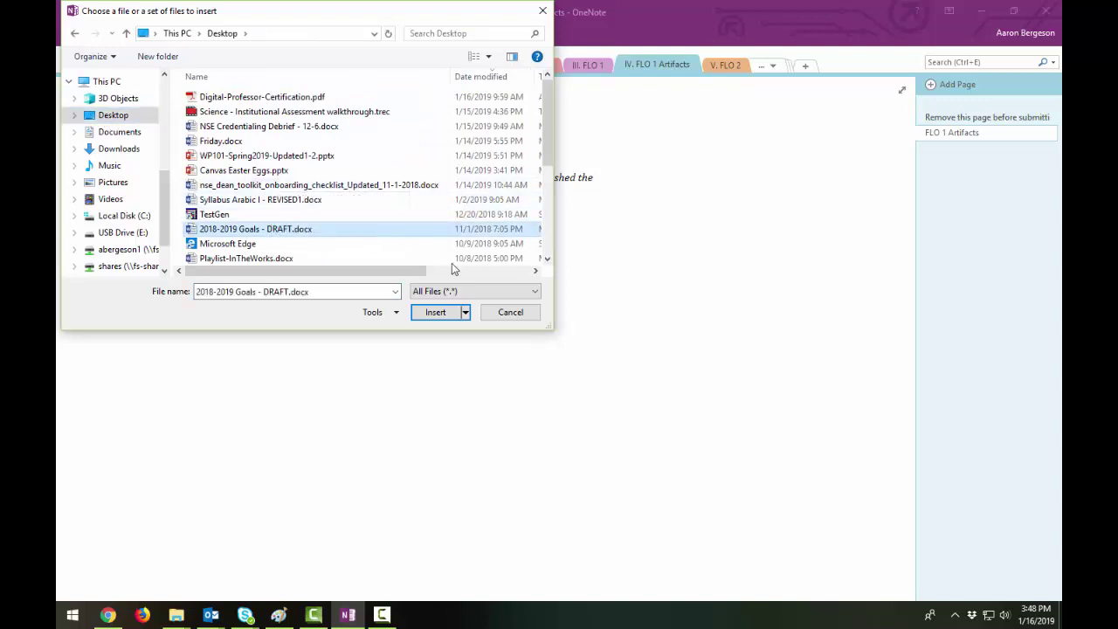
left_click(435, 316)
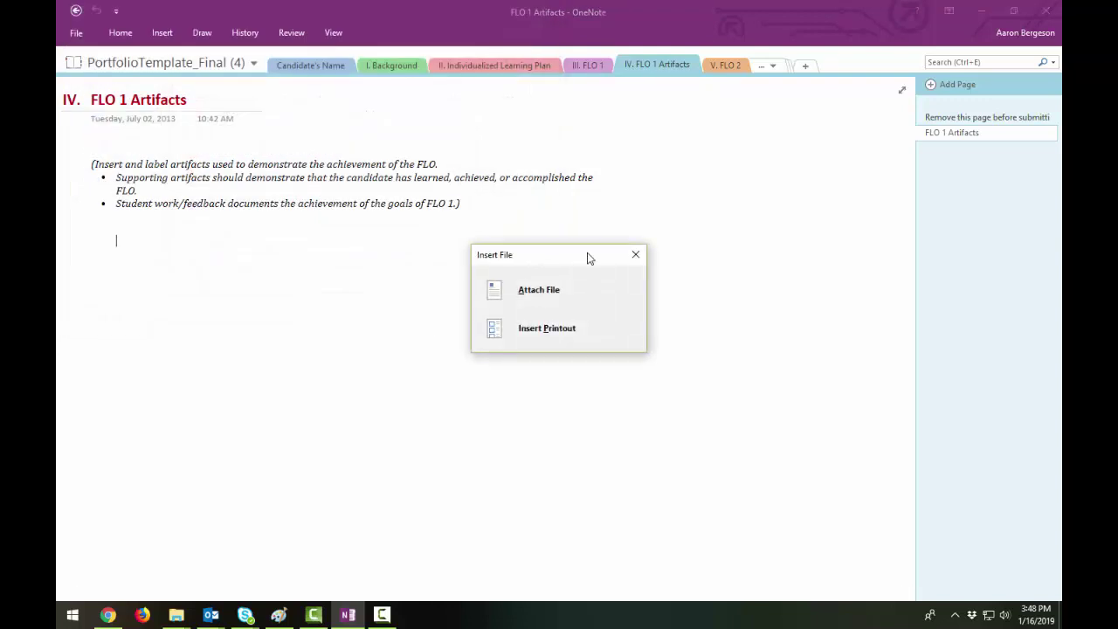
- Attach 2018-2019 Goals - DRAFT.docx as a file icon on the FLO 1 Artifacts page
left_click(551, 292)
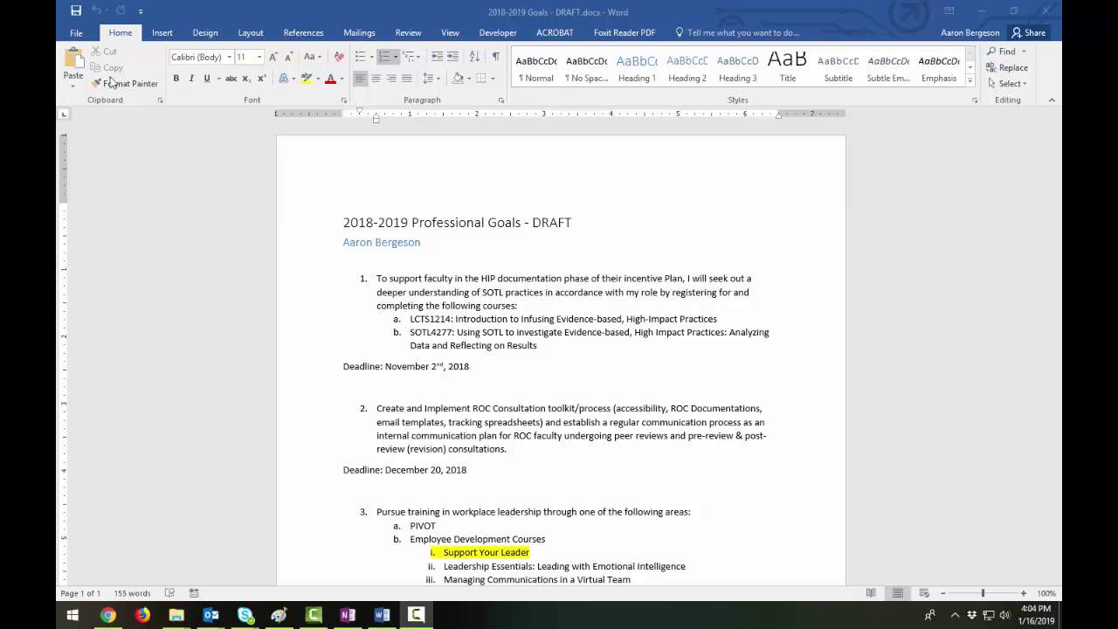
- Print the goals document to the Send To OneNote 16 printer
left_click(76, 35)
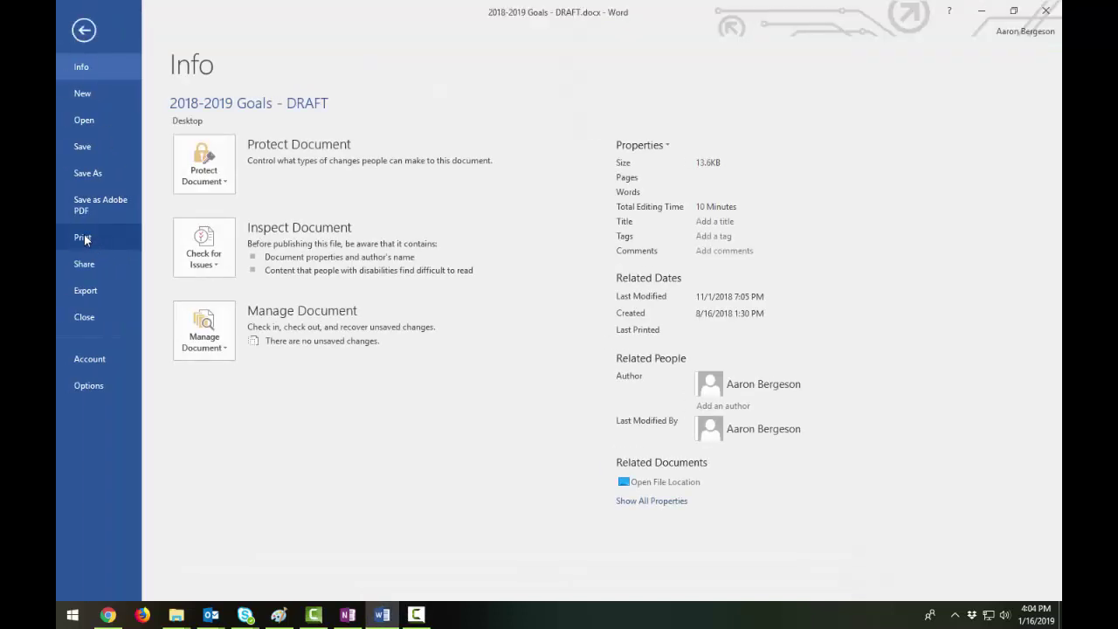
left_click(88, 238)
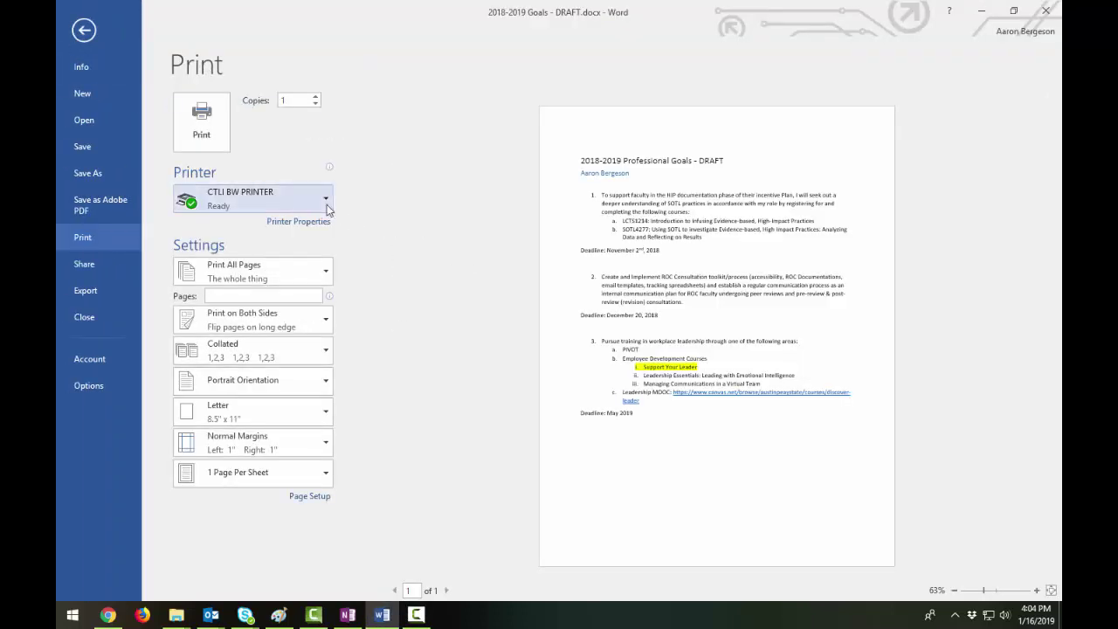
left_click(324, 202)
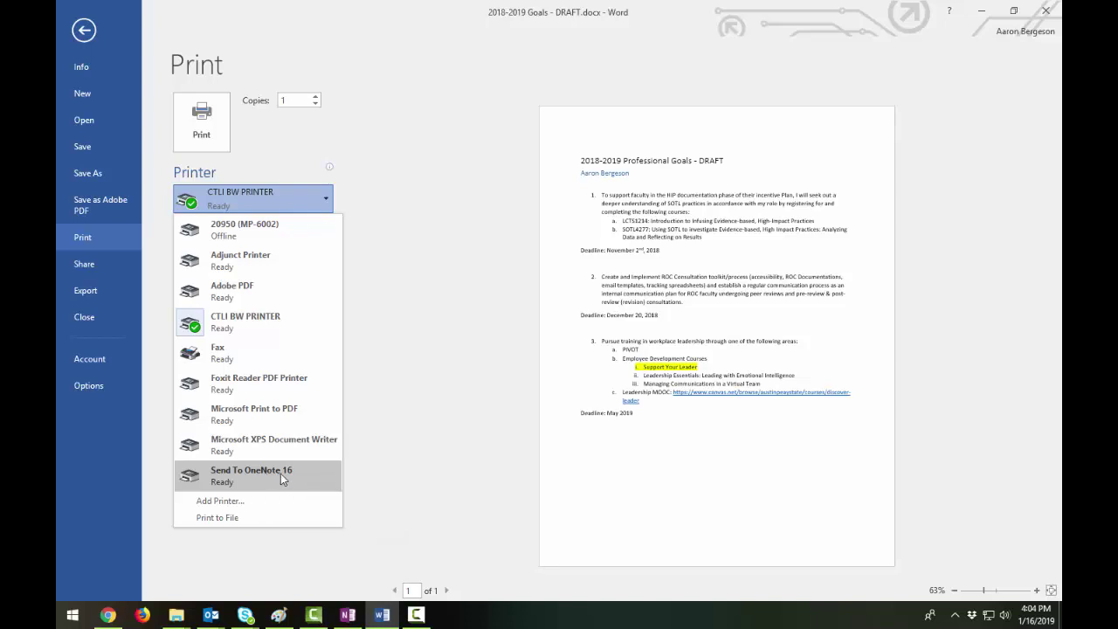
left_click(280, 474)
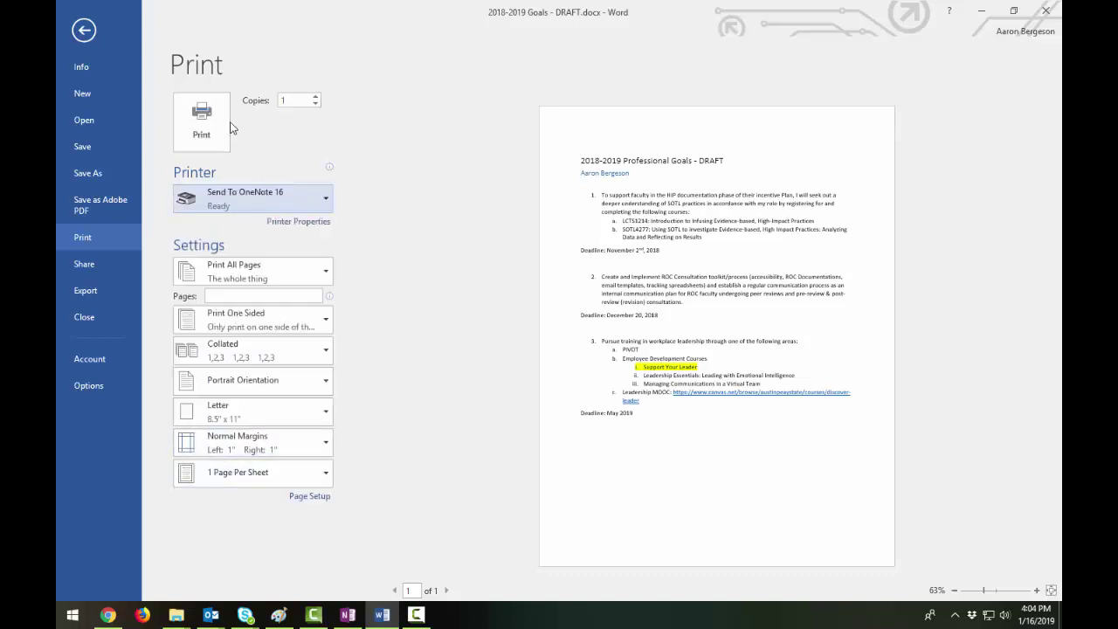
left_click(210, 127)
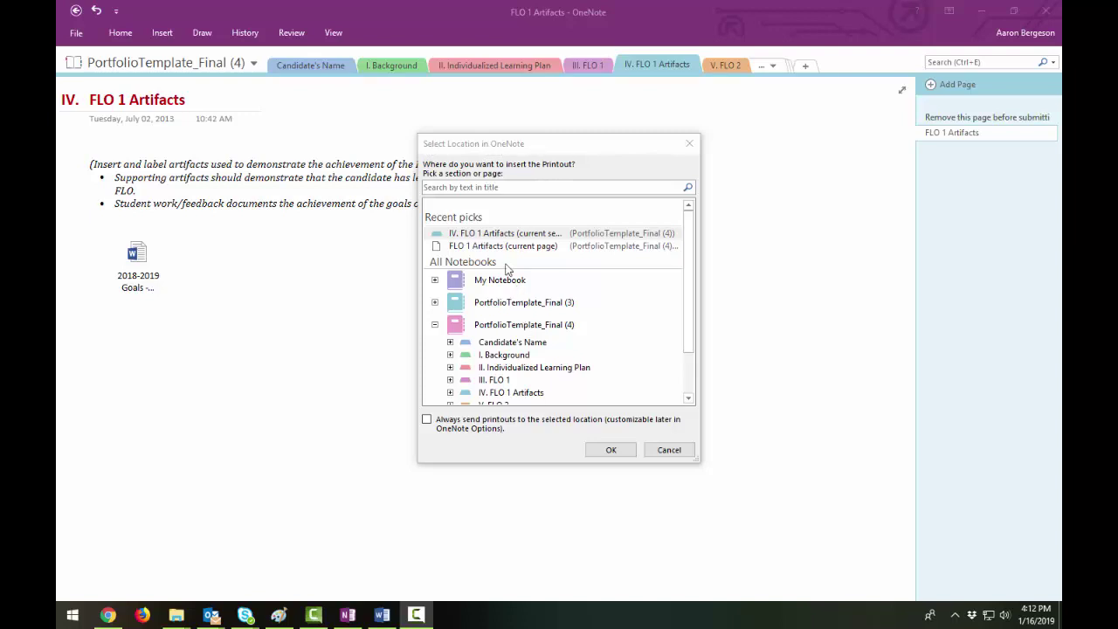
- Send the 2018-2019 Professional Goals - DRAFT printout to the FLO 1 Artifacts page under IV. FLO 1 Artifacts
left_click_drag(689, 287, 676, 312)
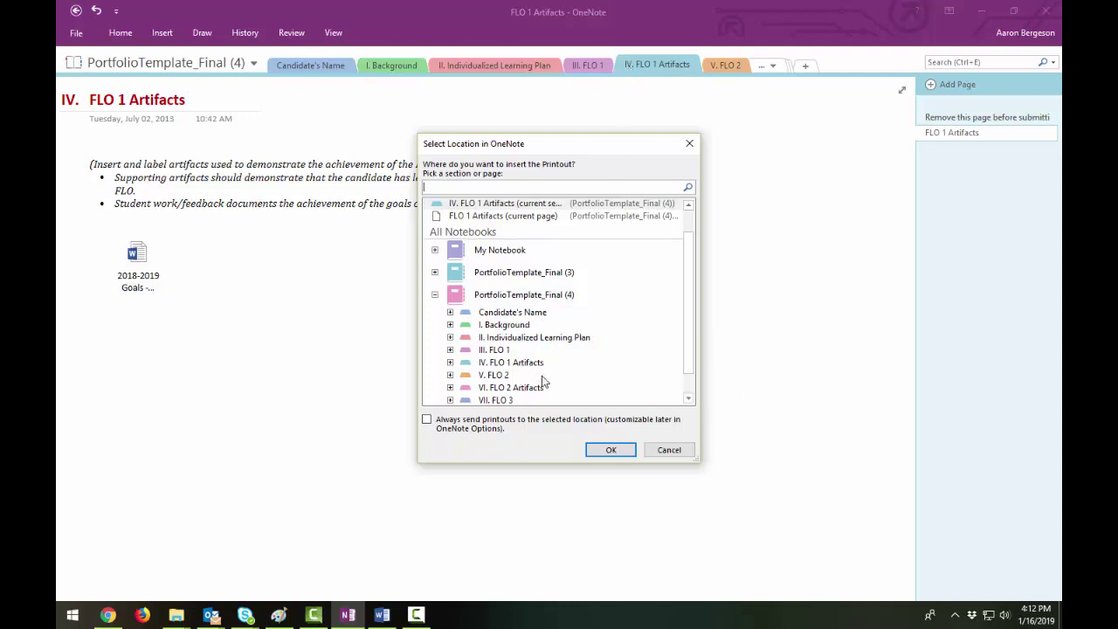
scroll(542, 377, "down", 1)
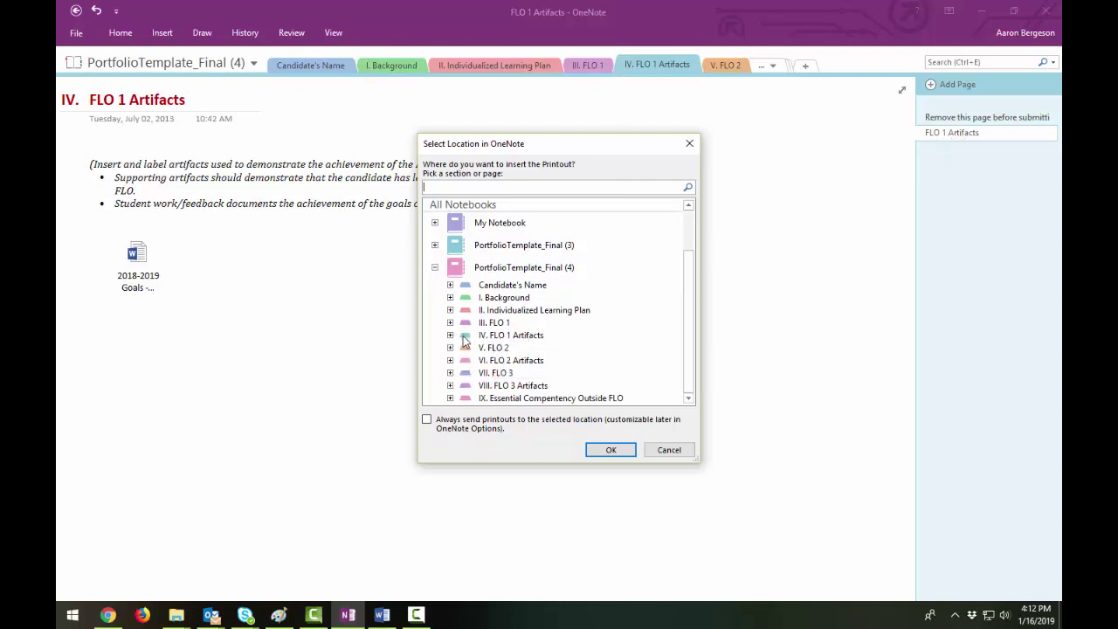
left_click(450, 336)
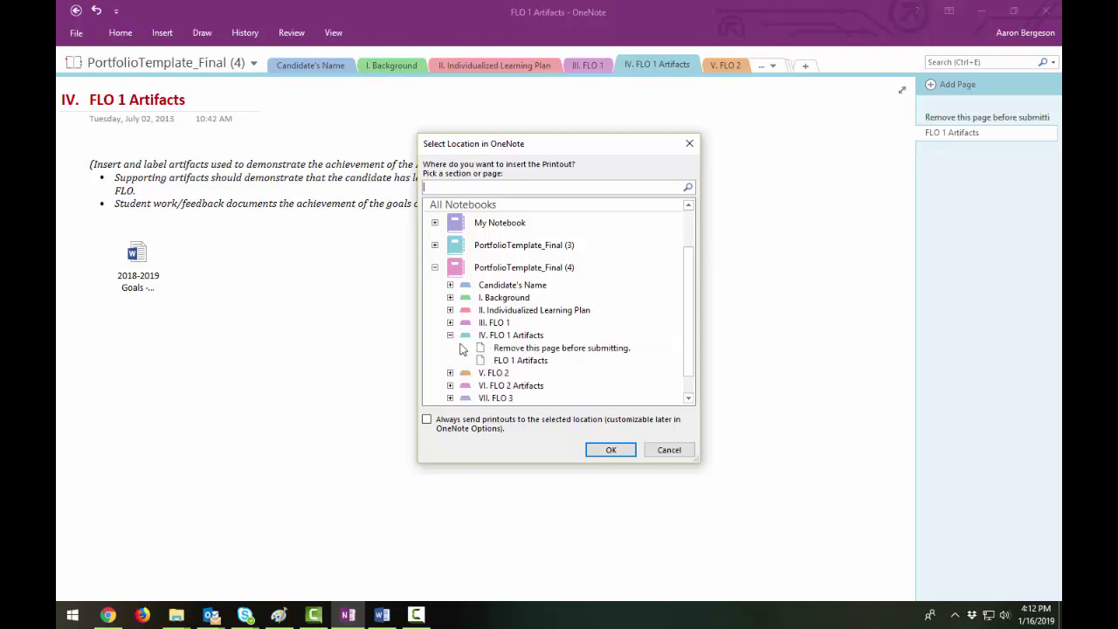
left_click(513, 364)
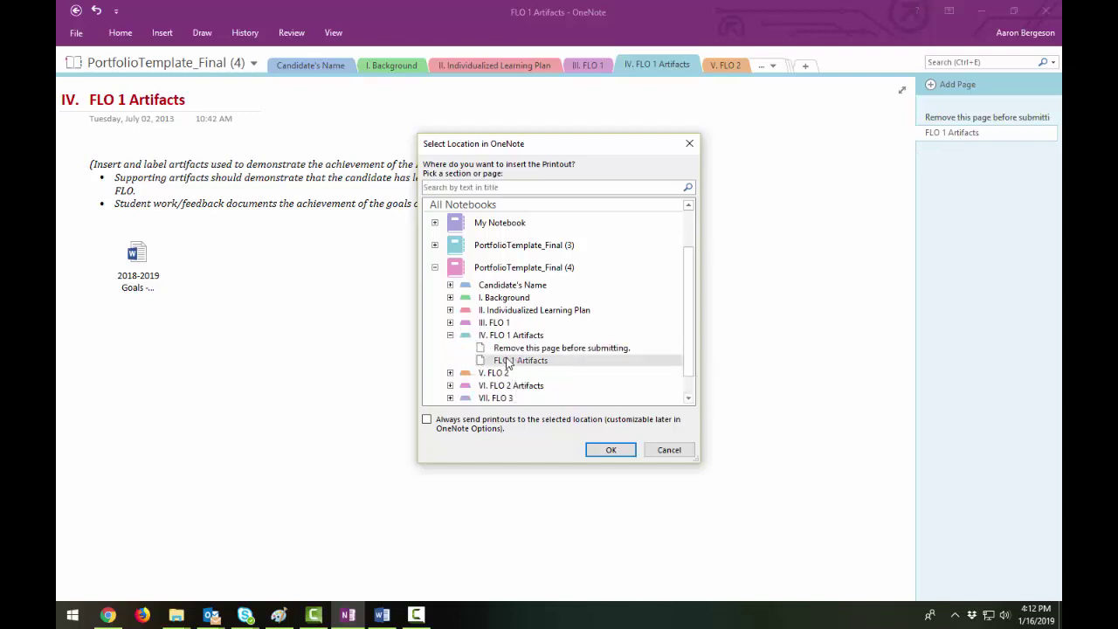
left_click(609, 455)
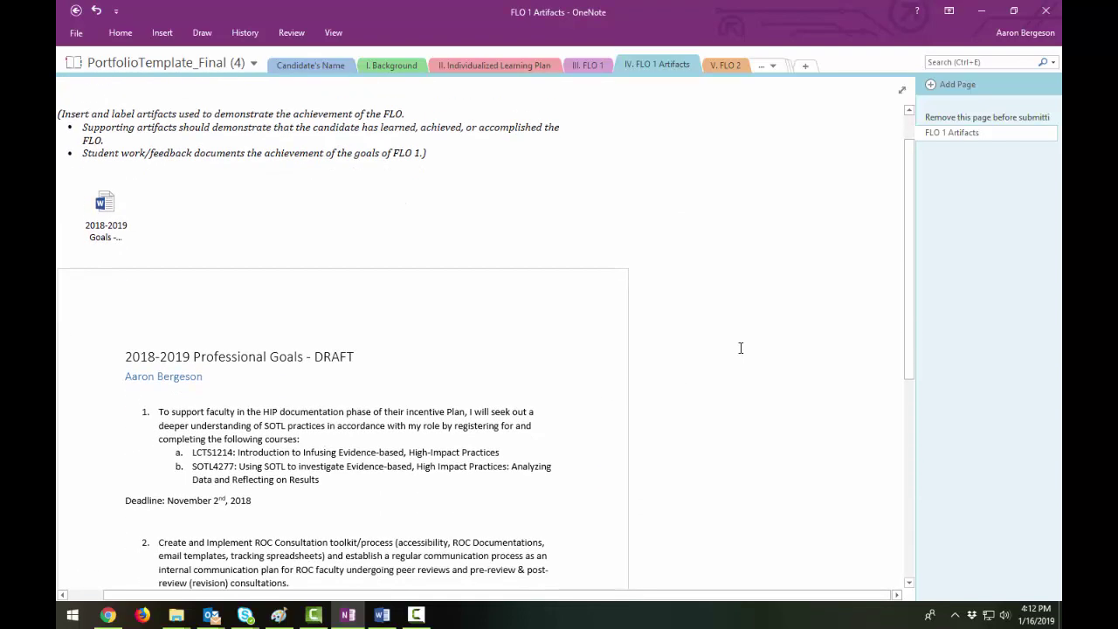
scroll(375, 302, "up", 1)
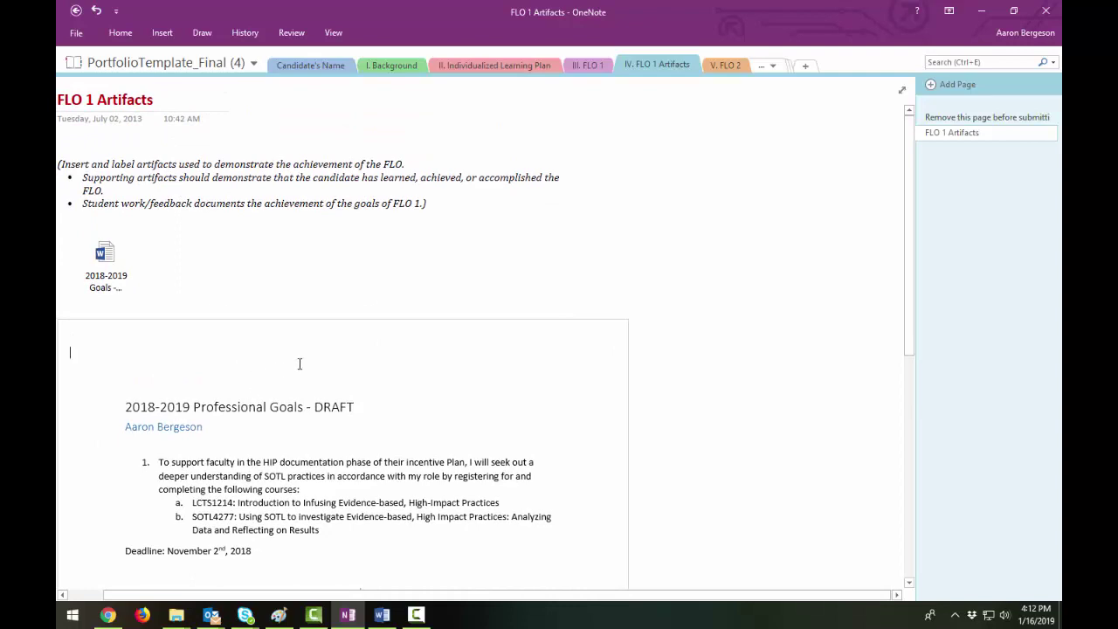
scroll(327, 358, "down", 8)
scroll(328, 358, "up", 8)
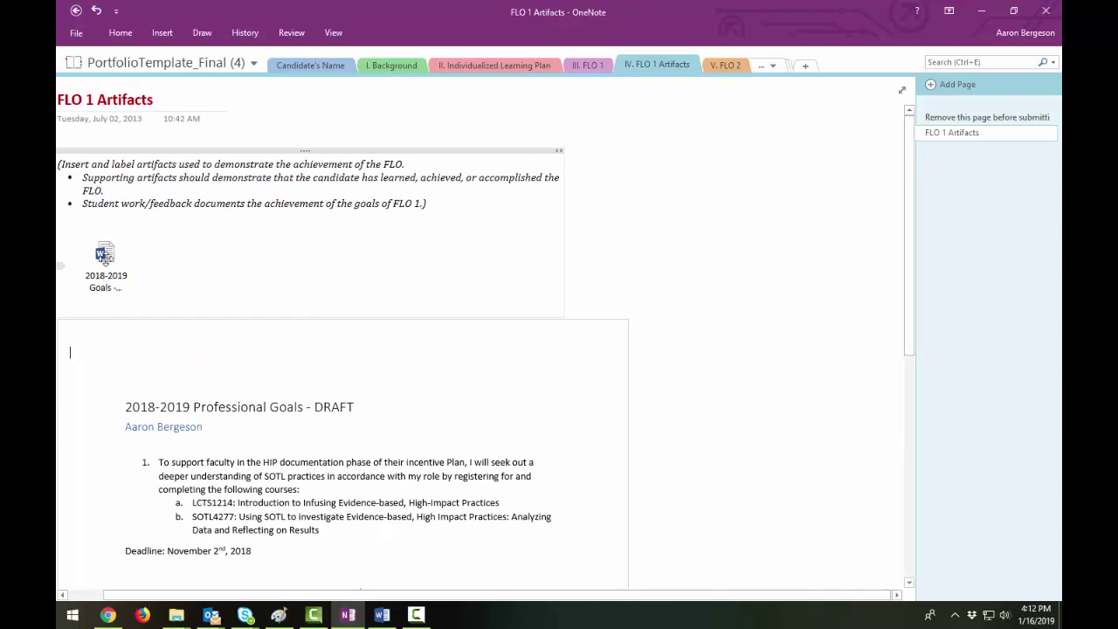
scroll(105, 262, "down", 3)
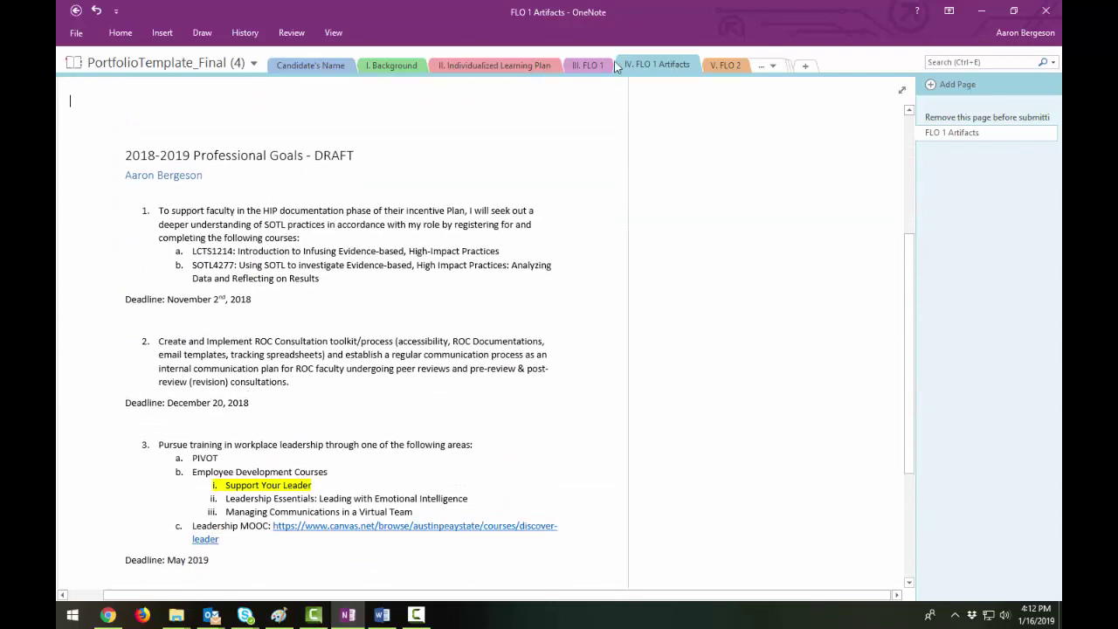
scroll(288, 140, "down", 2)
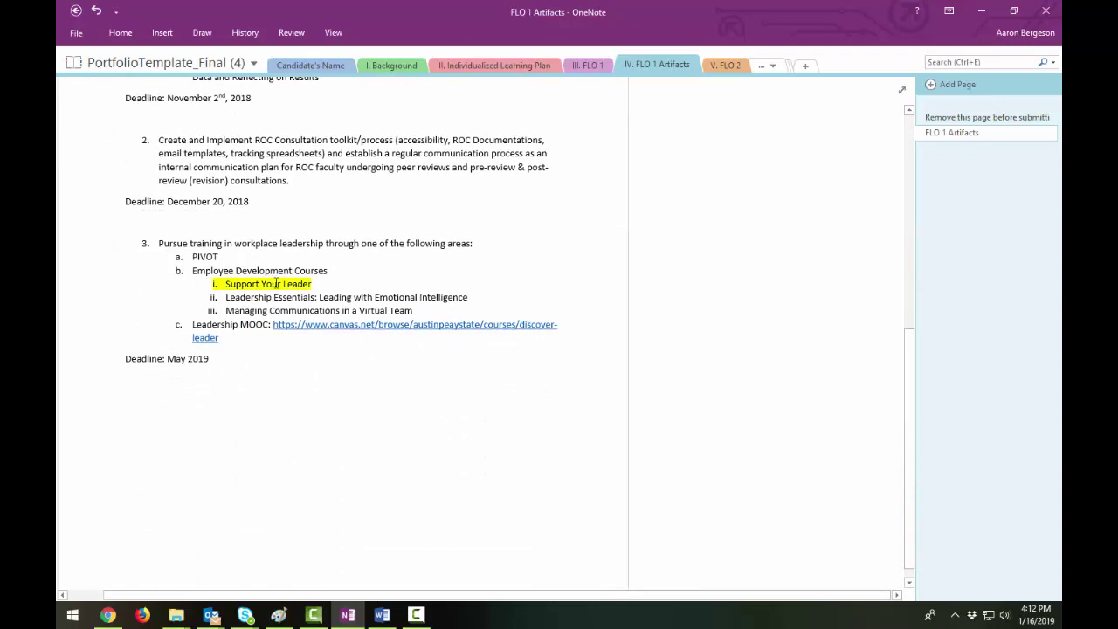
scroll(561, 223, "down", 1)
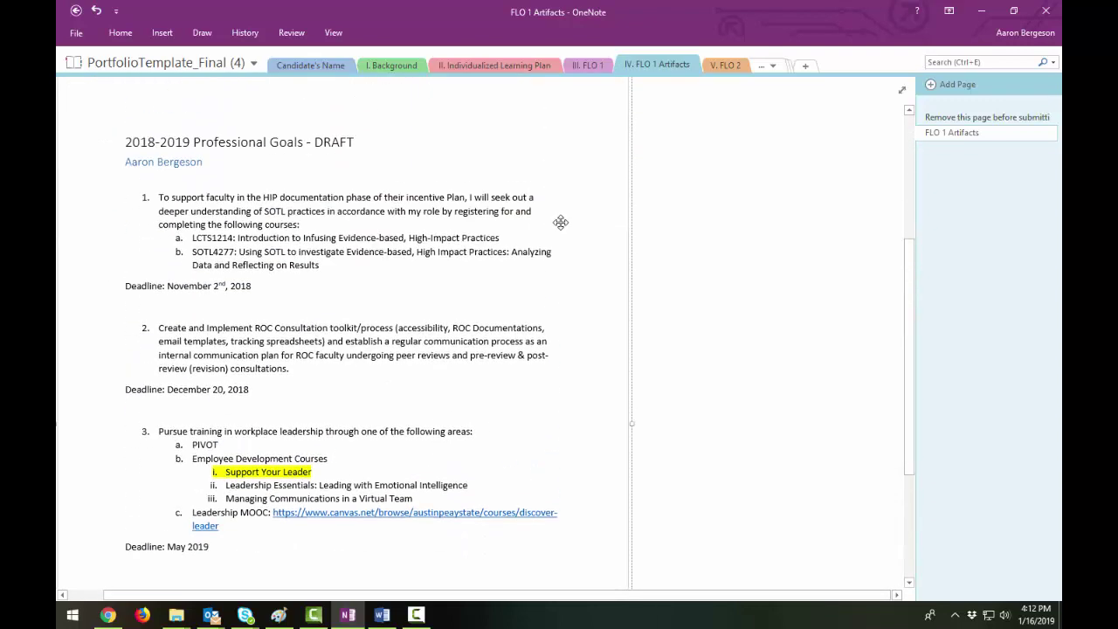
scroll(561, 223, "up", 3)
scroll(596, 232, "down", 1)
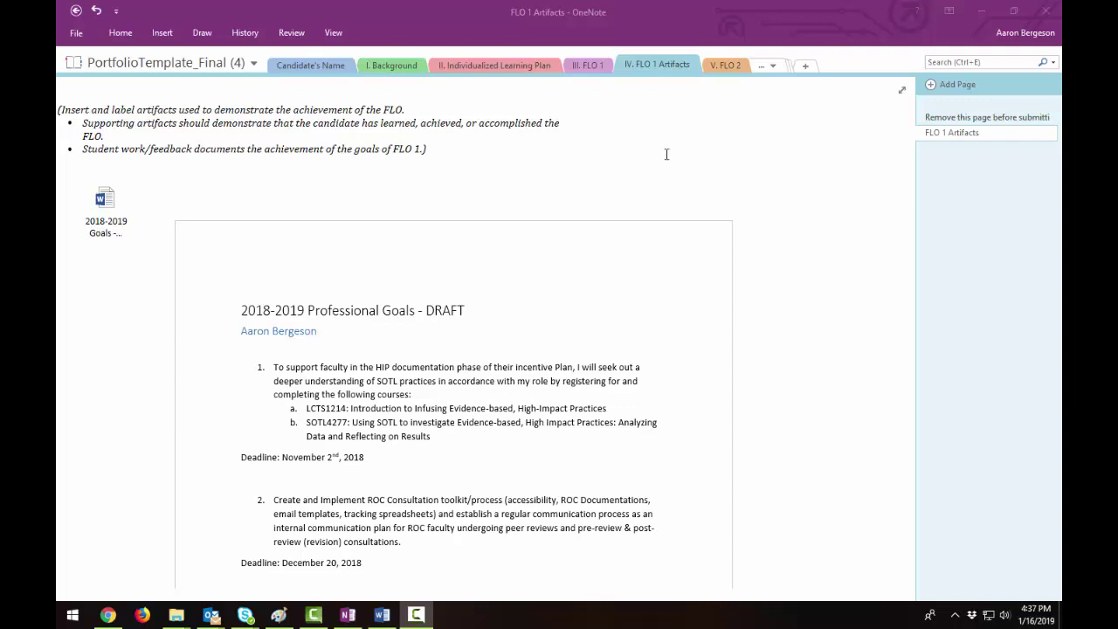
left_click(163, 35)
left_click(163, 35)
left_click(153, 64)
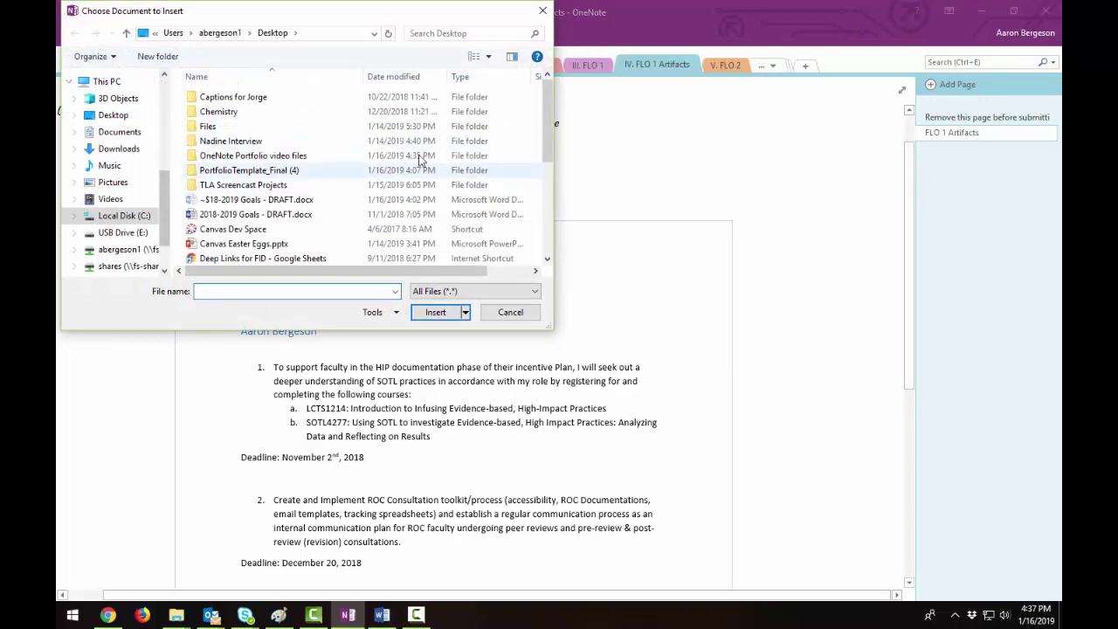
left_click_drag(548, 131, 566, 218)
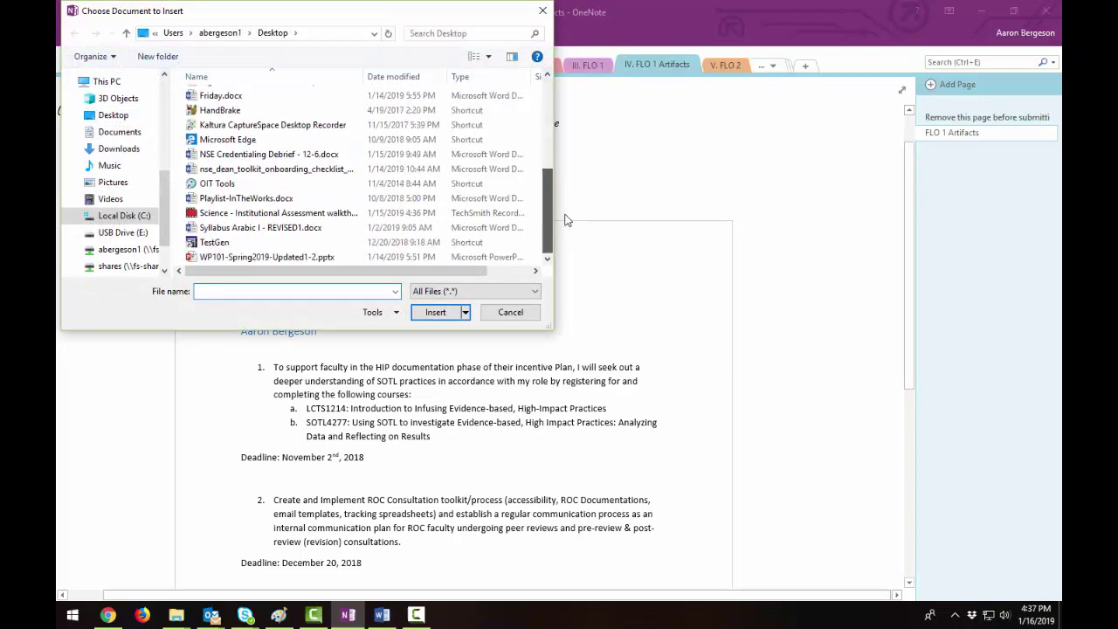
left_click(510, 313)
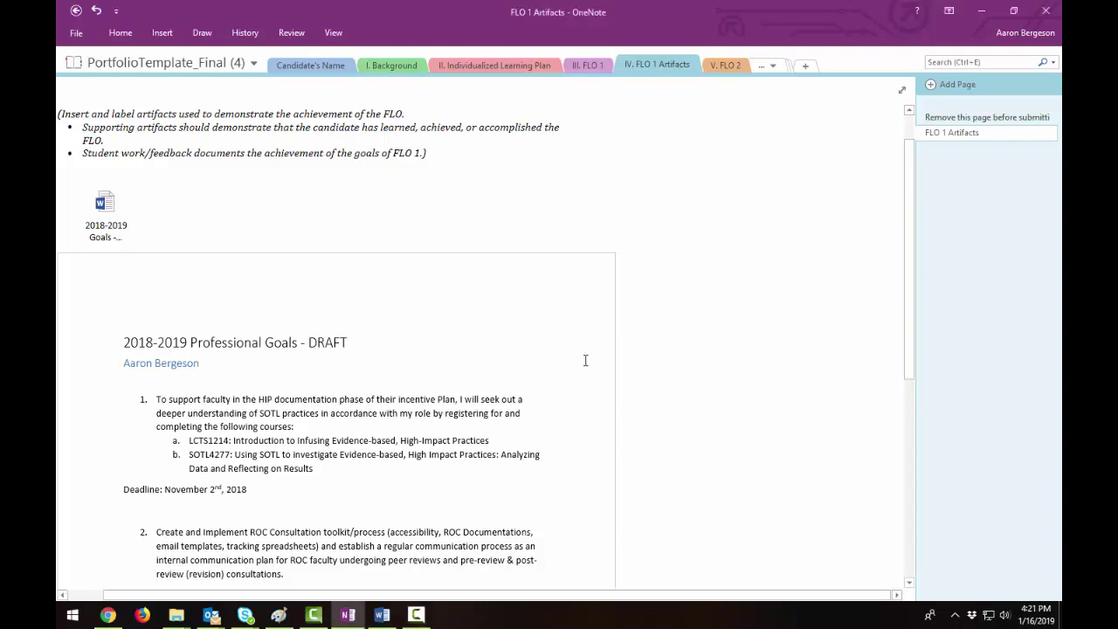
- Shrink the goals printout slightly and drag it right, indenting it beneath the Word file icon
left_click(285, 358)
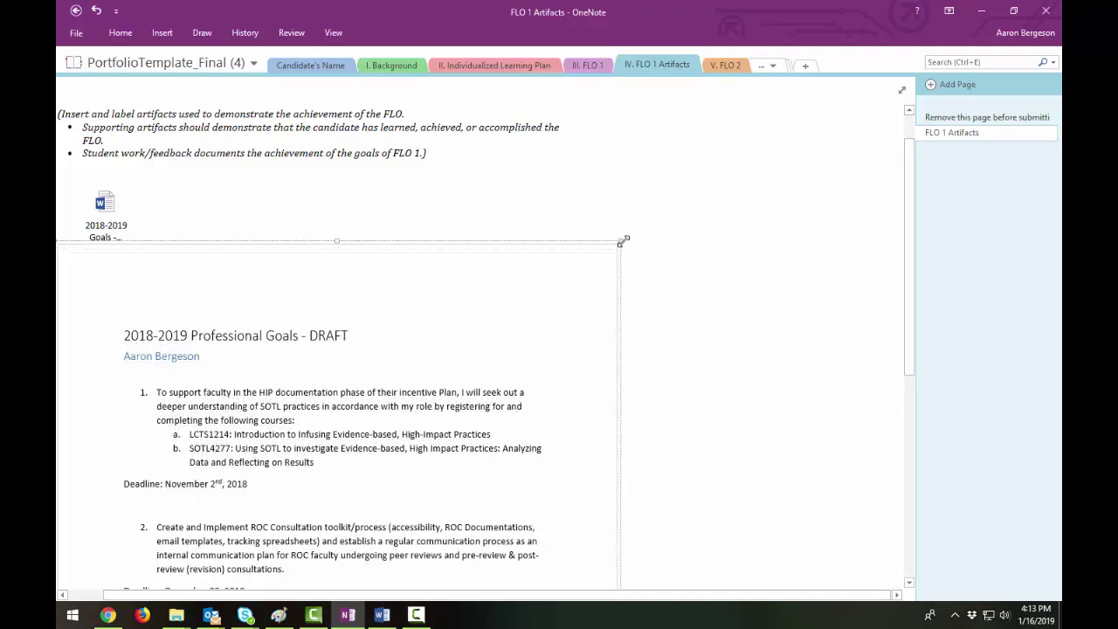
left_click_drag(621, 239, 619, 249)
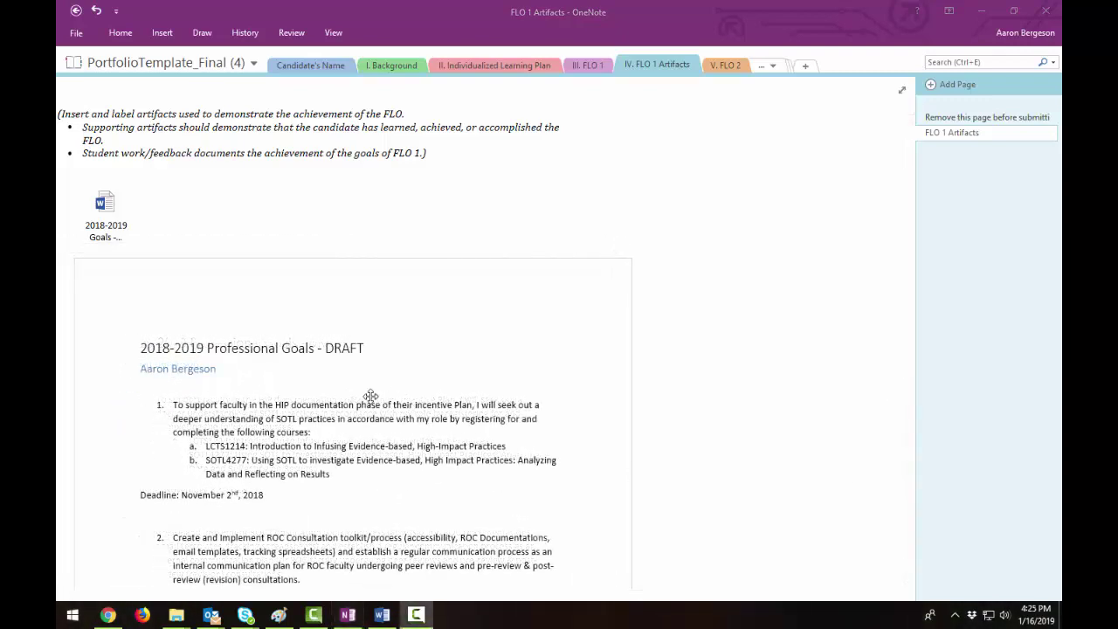
left_click_drag(423, 320, 655, 350)
scroll(568, 262, "down", 5)
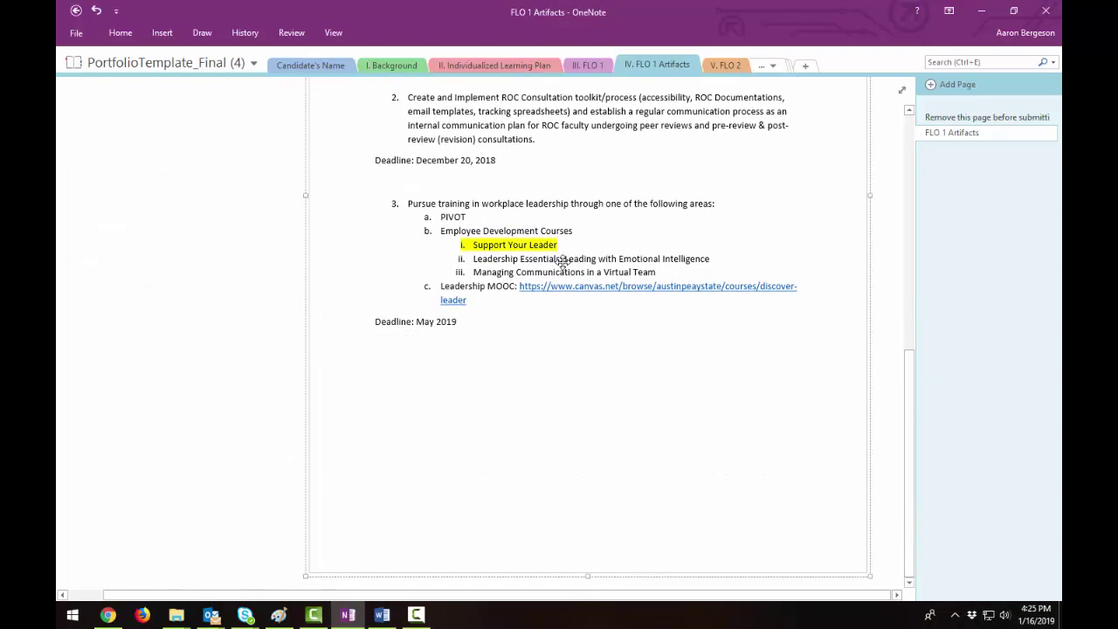
scroll(603, 362, "up", 5)
left_click_drag(590, 385, 539, 297)
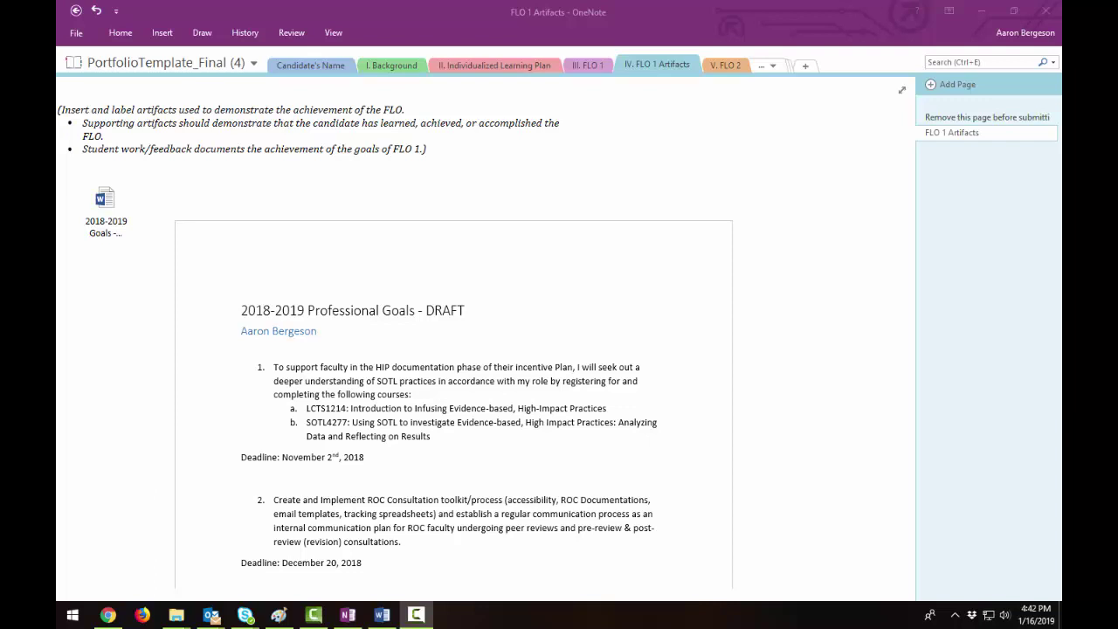
right_click(423, 393)
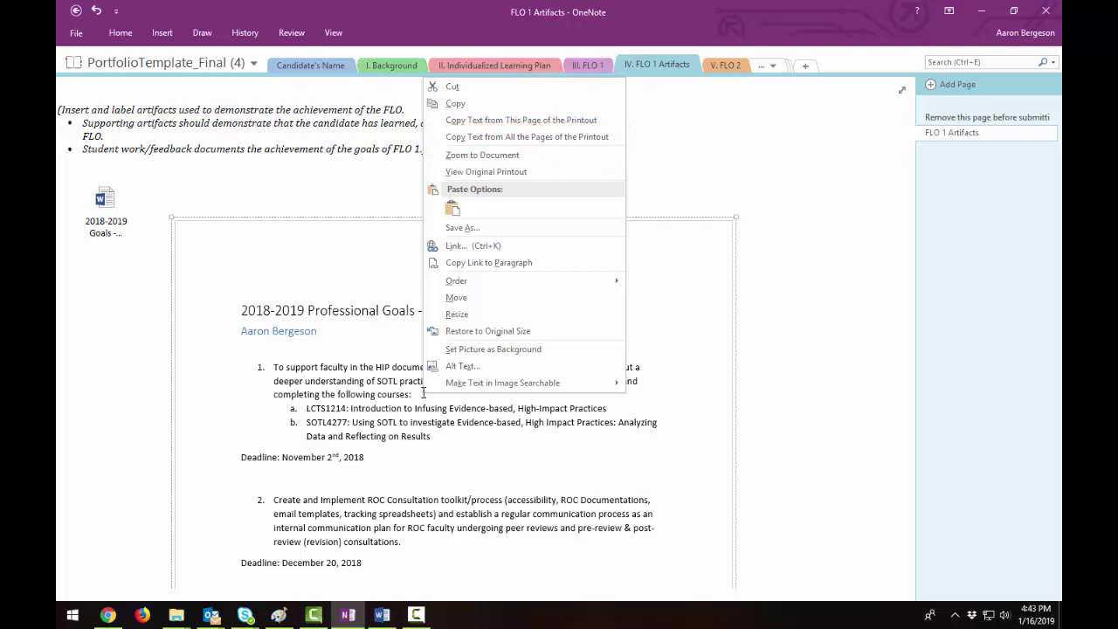
left_click(640, 411)
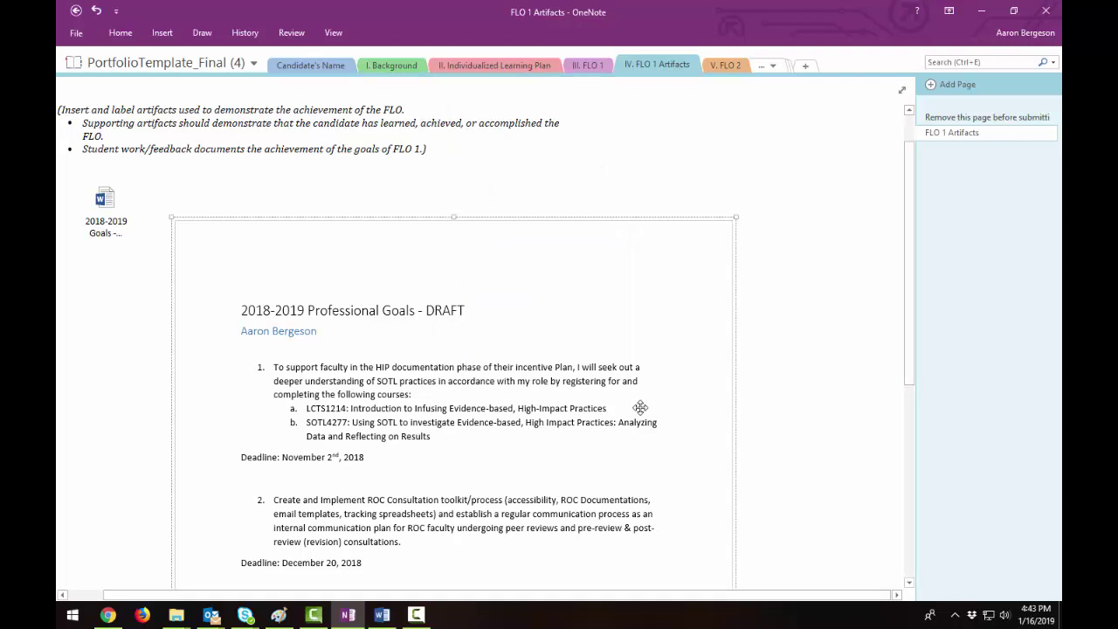
key("ctrl+v")
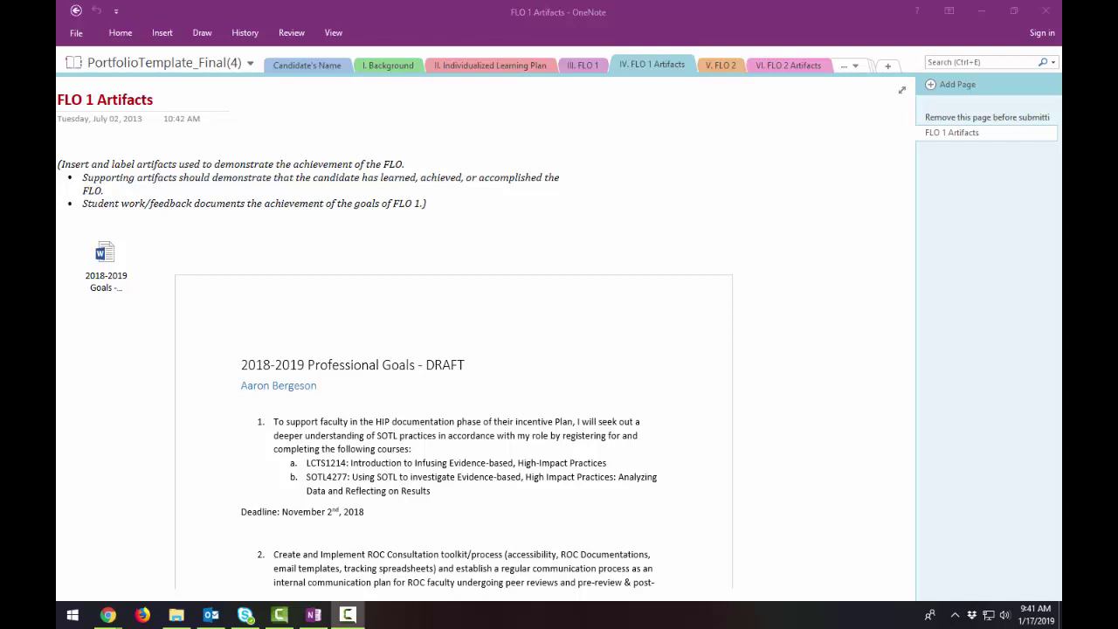
- Open the Office Account page from OneNote's File backstage
left_click(74, 39)
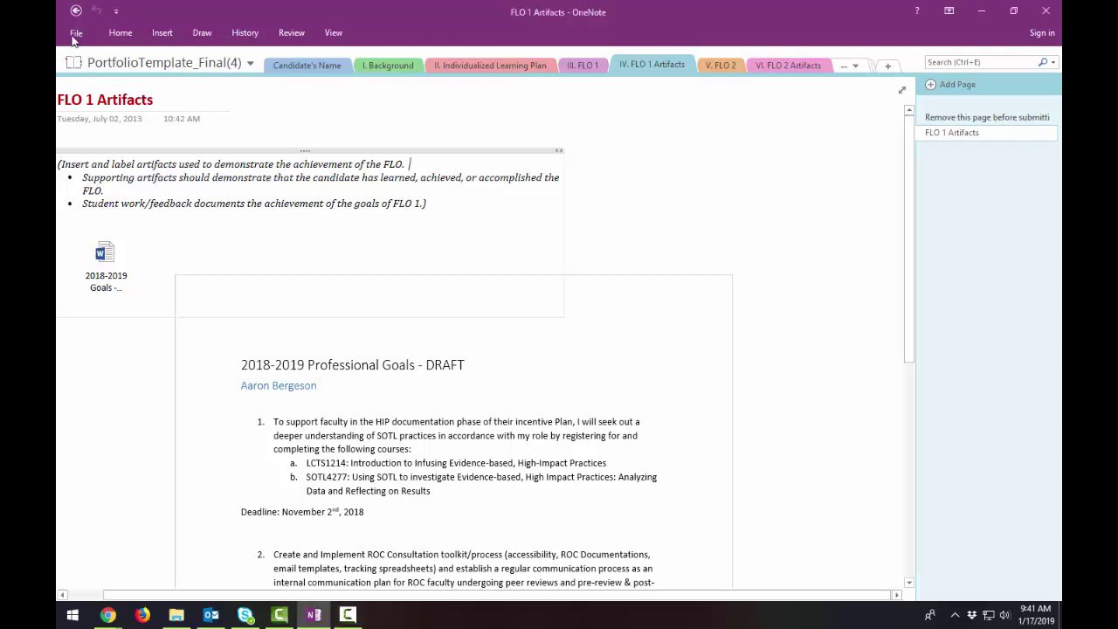
left_click(75, 35)
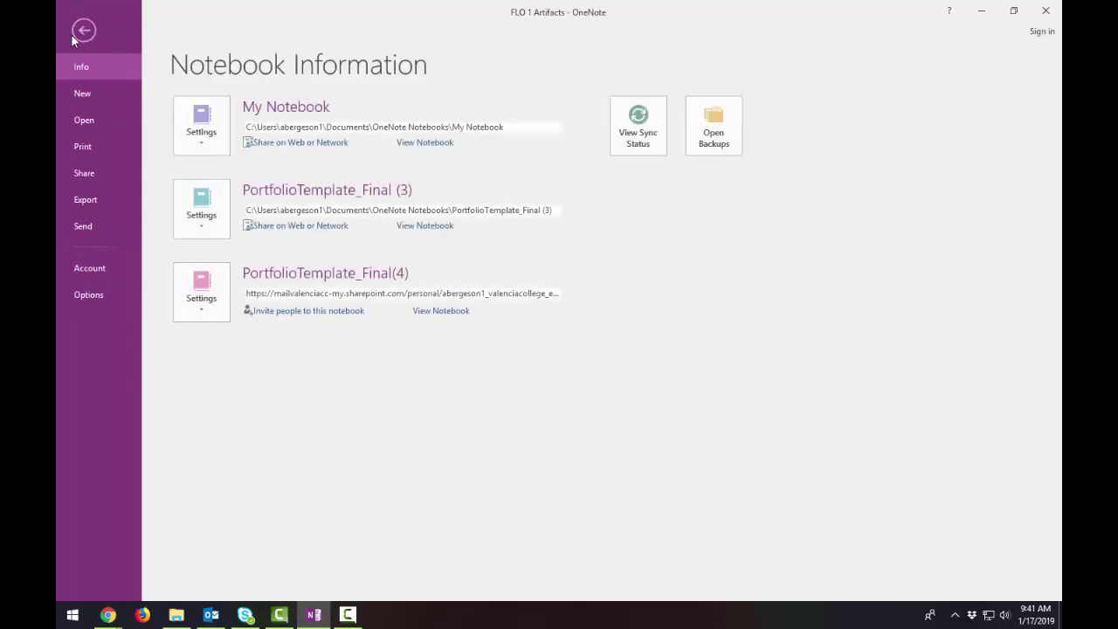
left_click(84, 271)
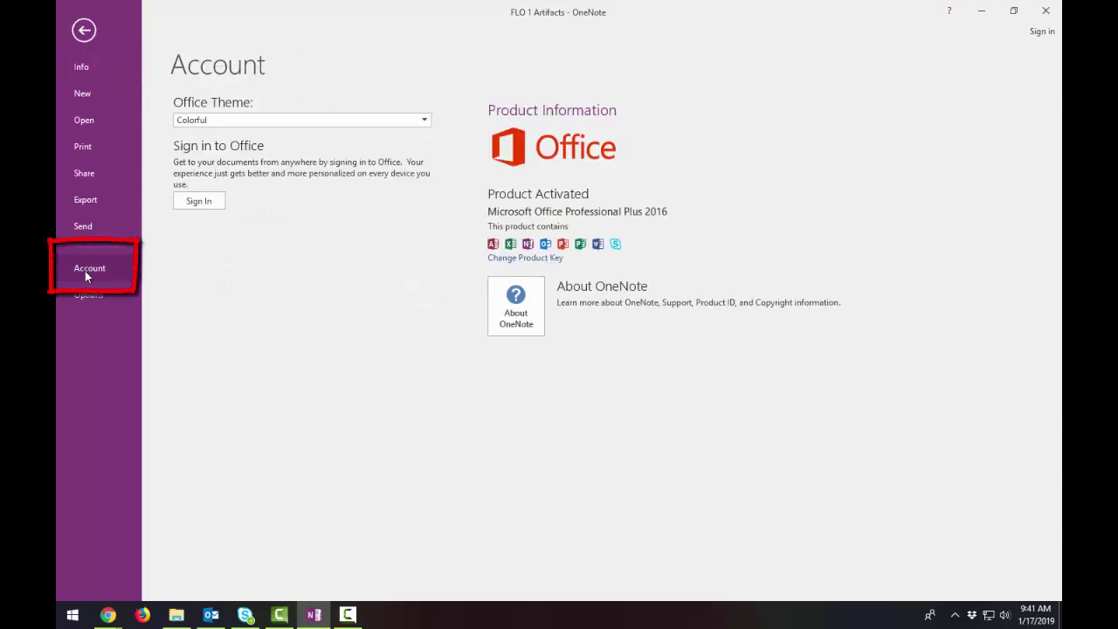
- Sign in with the college e-mail address and account password
left_click(207, 202)
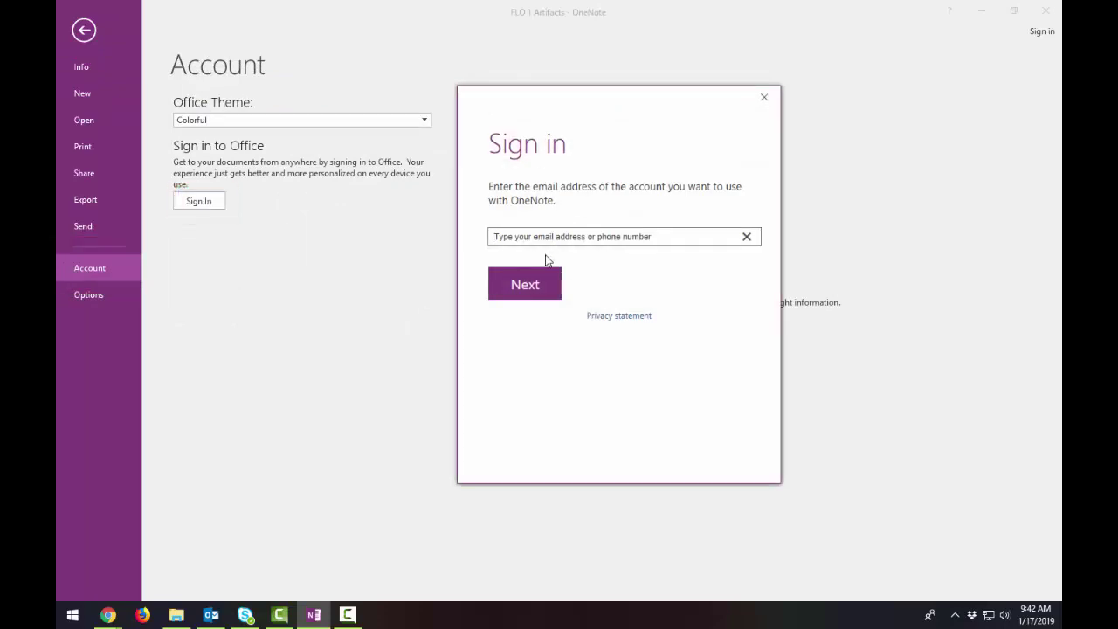
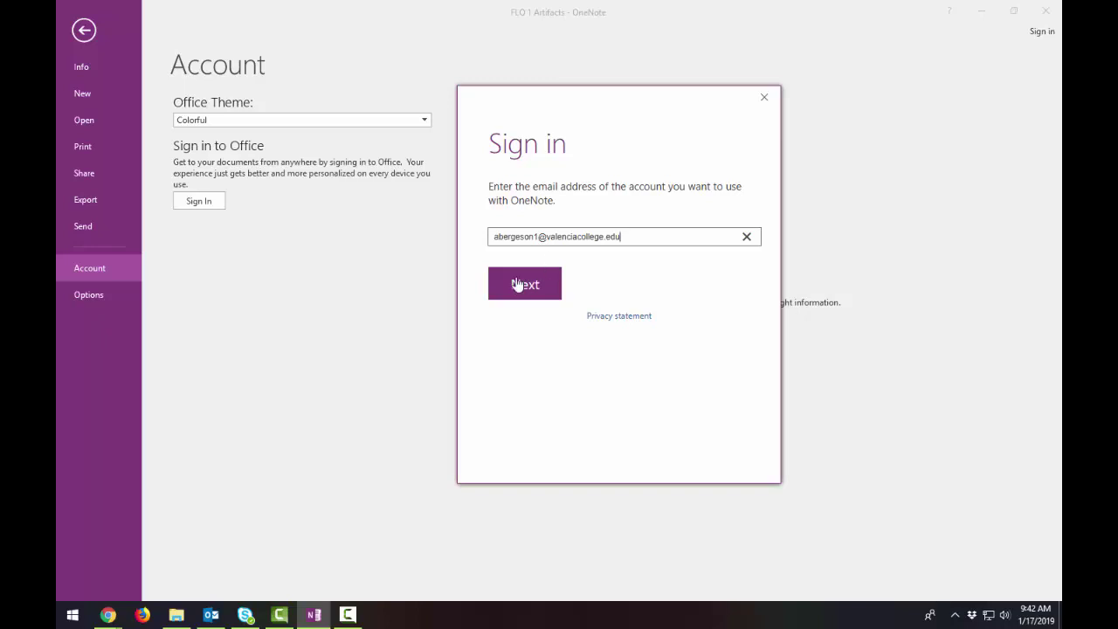
left_click(523, 282)
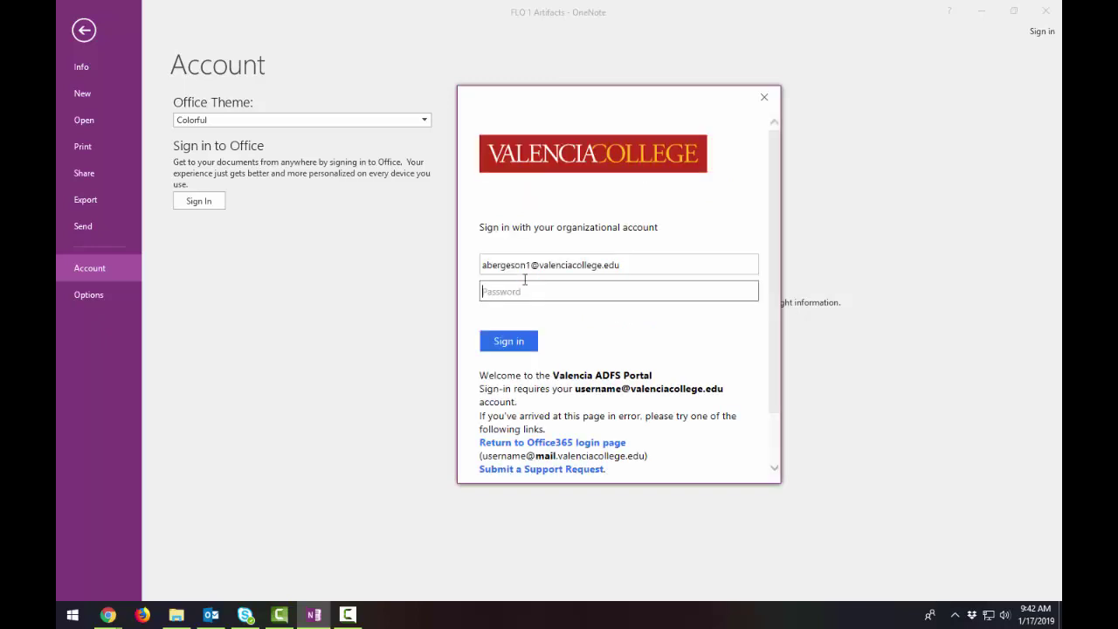
type("••••••")
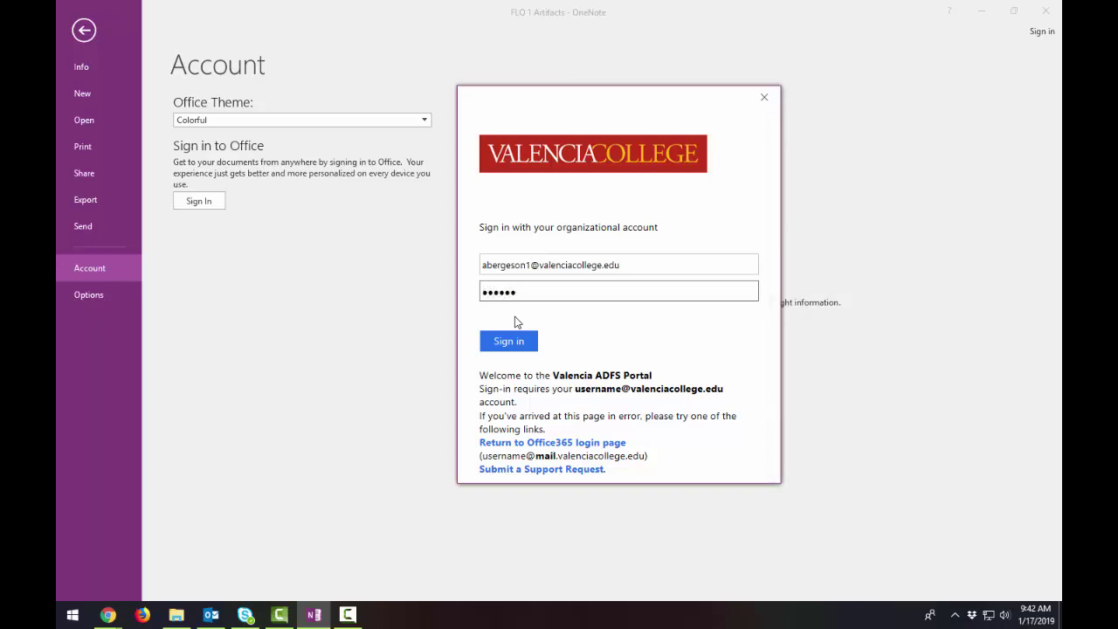
type("••••••")
key("Return")
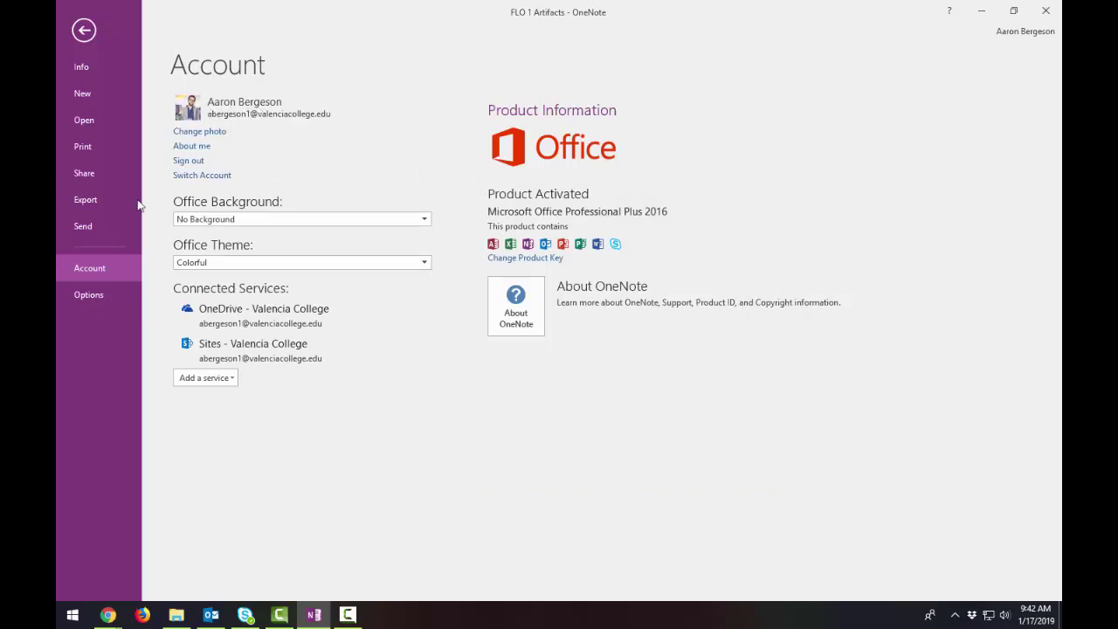
- Open Share Notebook, offering OneDrive - Valencia College as the location
left_click(91, 174)
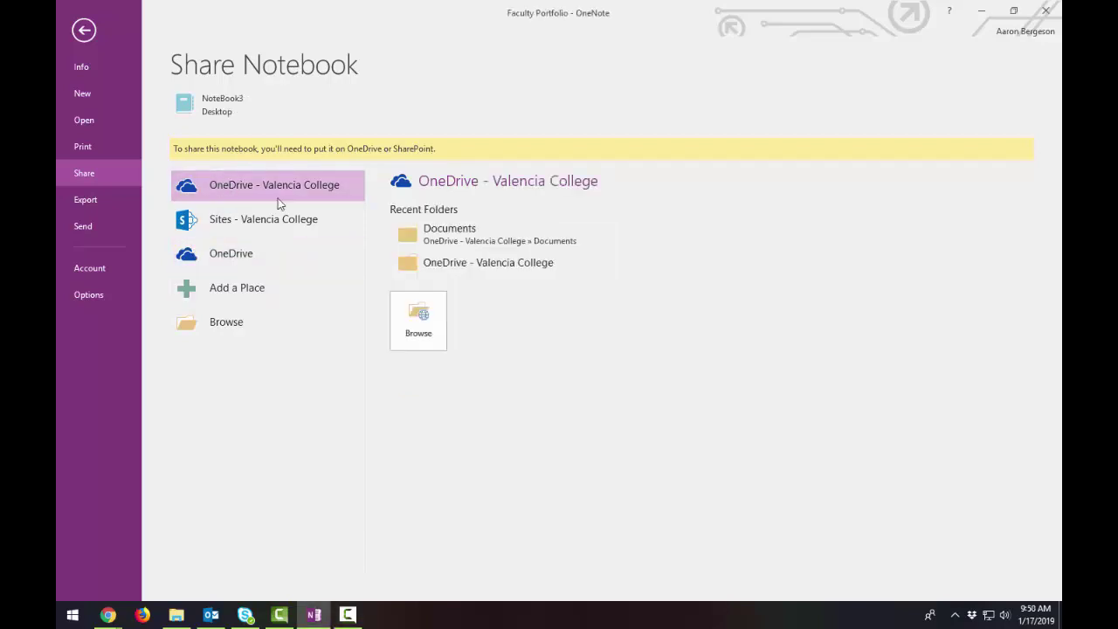
- Move the notebook to OneDrive - Valencia College as NoteBook-3 and acknowledge the sync notice
left_click(426, 328)
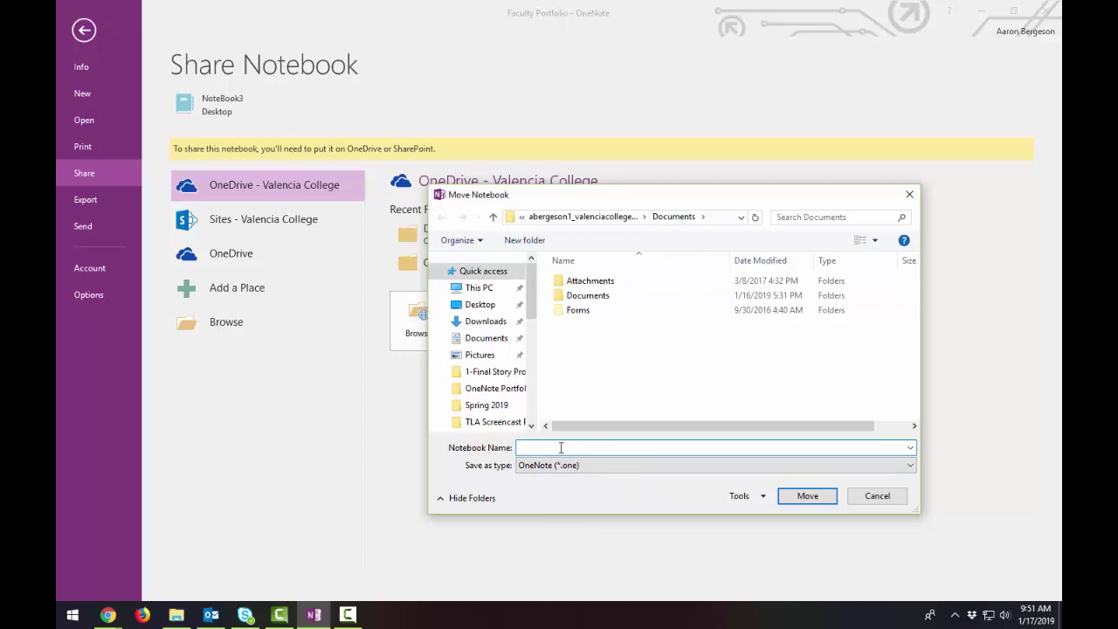
type("NoteBook-3")
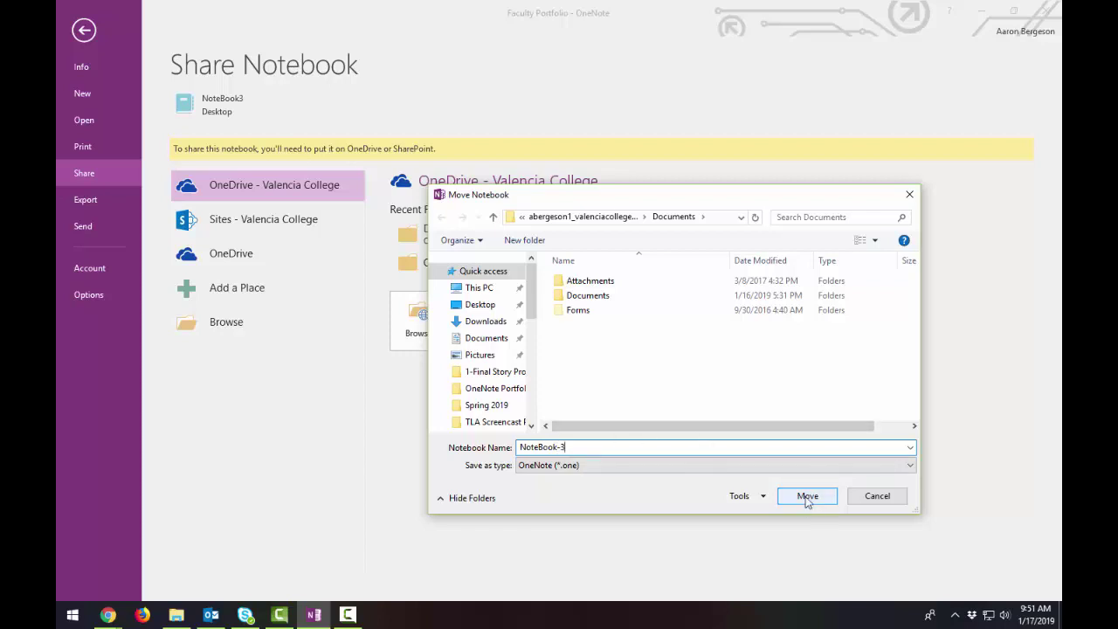
left_click(807, 496)
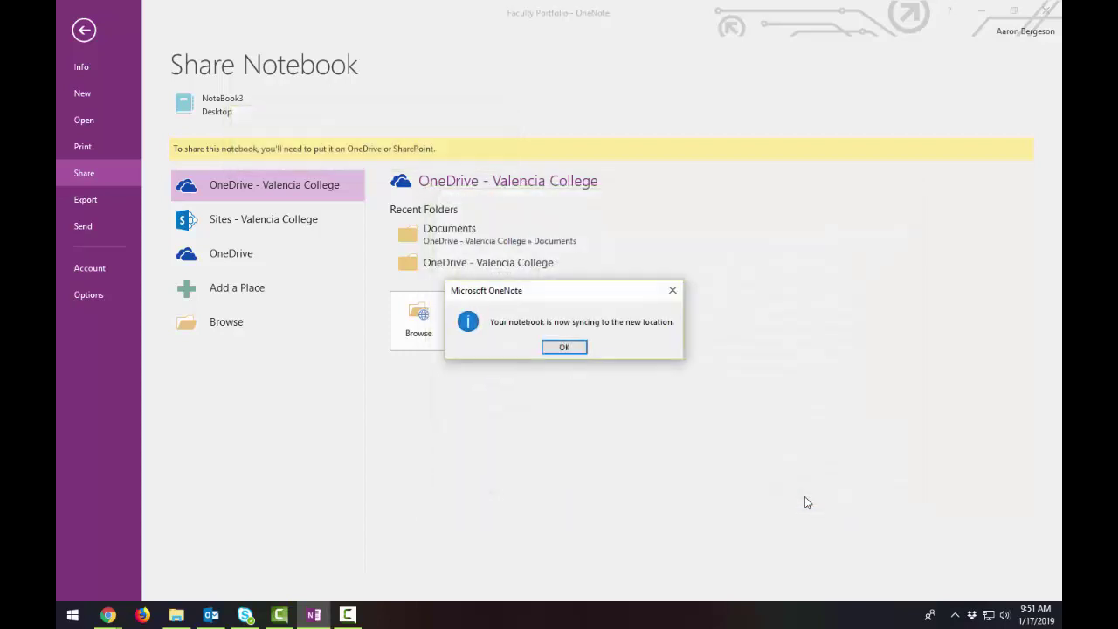
left_click(564, 348)
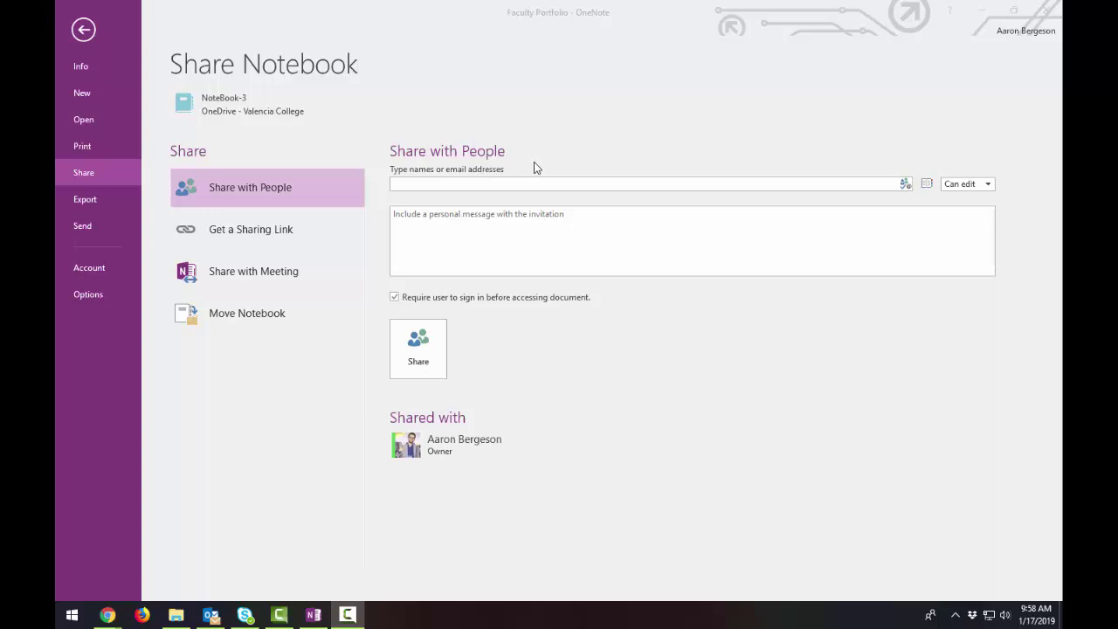
- Show the Get a Sharing Link options for NoteBook-3
left_click(241, 230)
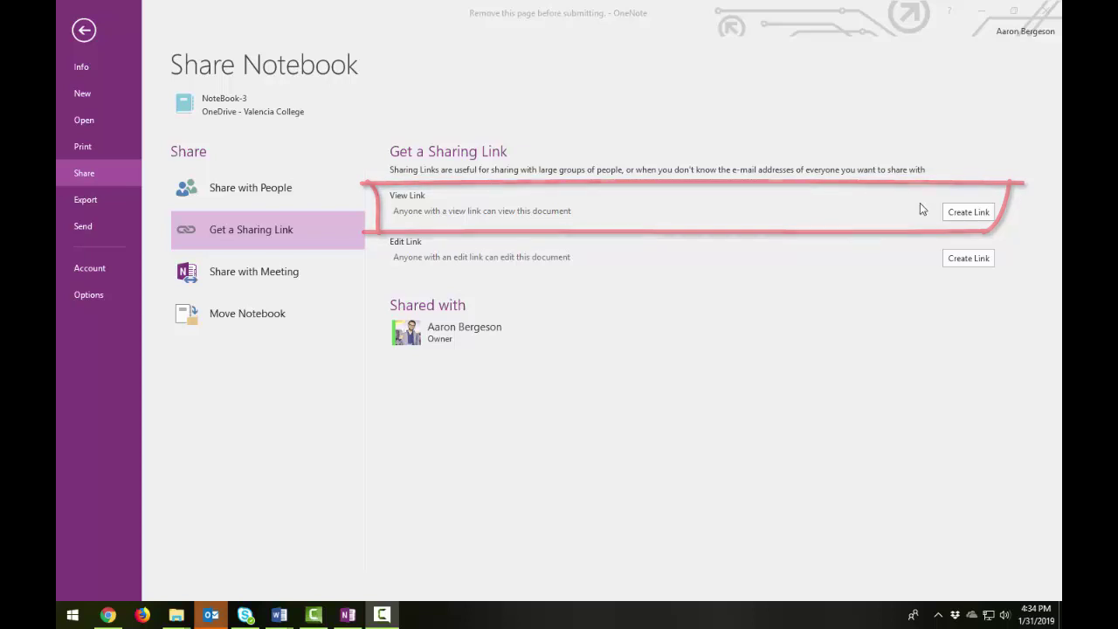
- Create a View Link for NoteBook-3 and copy its URL
left_click(967, 214)
left_click(967, 214)
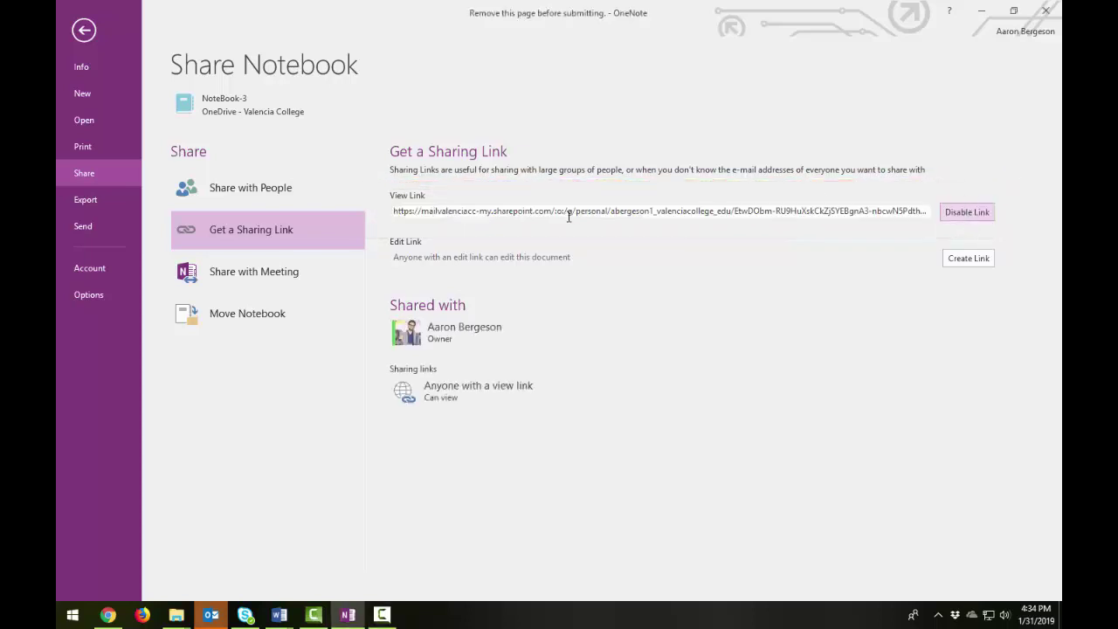
left_click(407, 211)
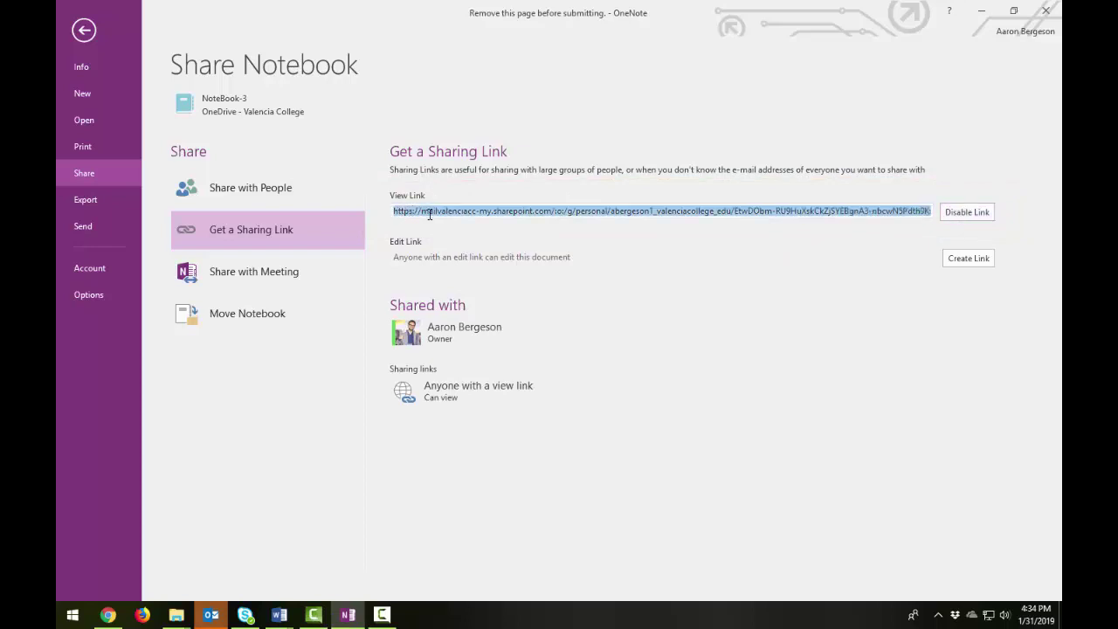
key("ctrl+c")
right_click(429, 214)
left_click(453, 241)
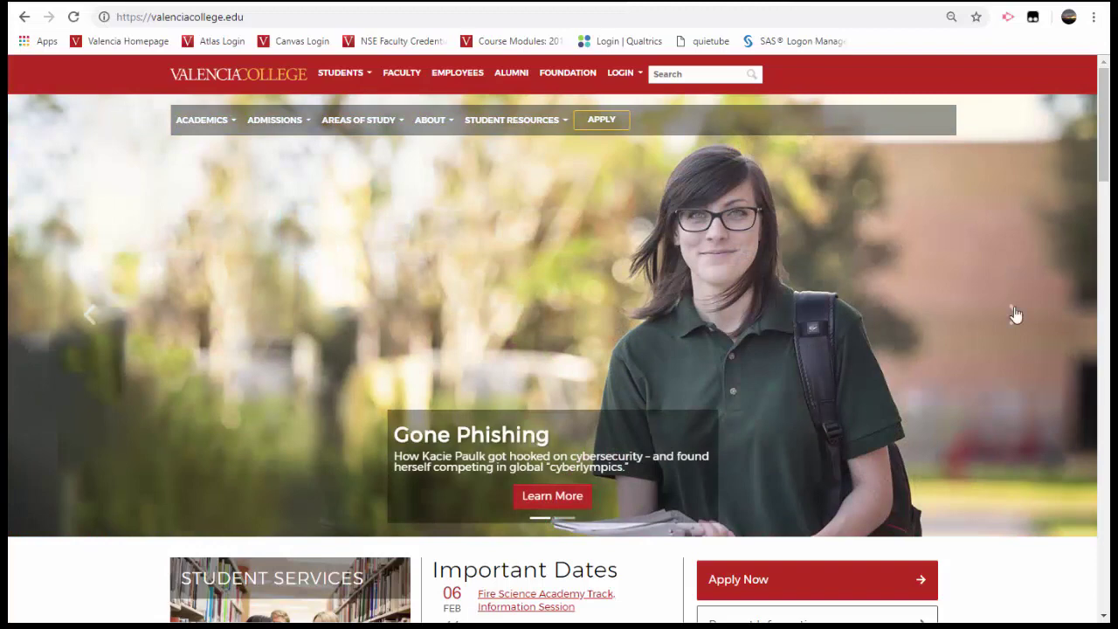
- Go to Office 365 from the college LOGIN menu and sign out via the account panel
left_click(619, 75)
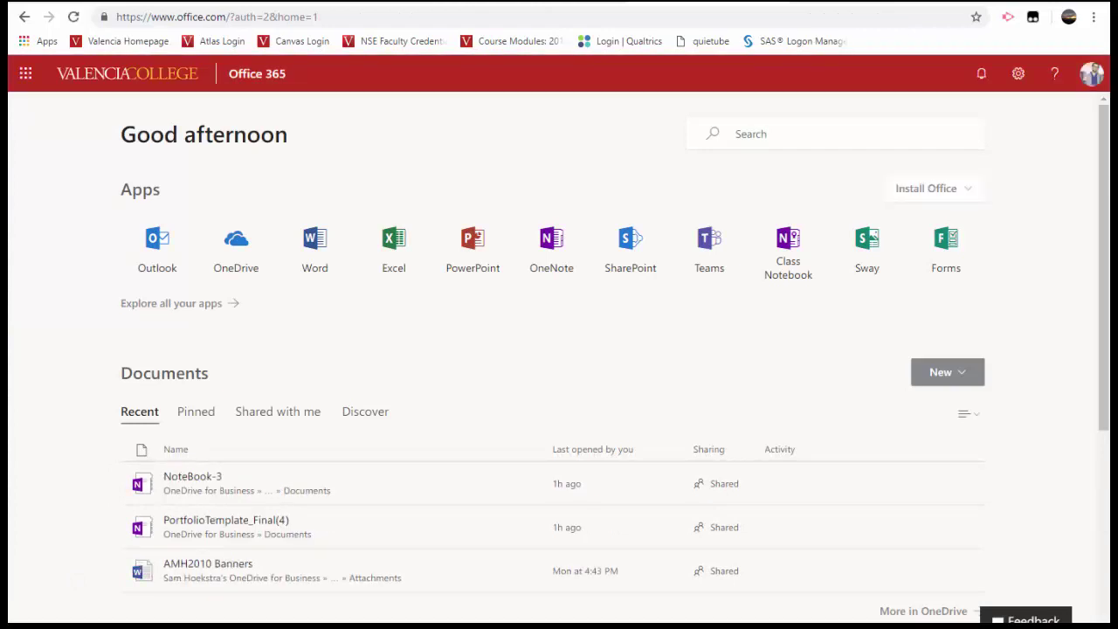
left_click(1090, 75)
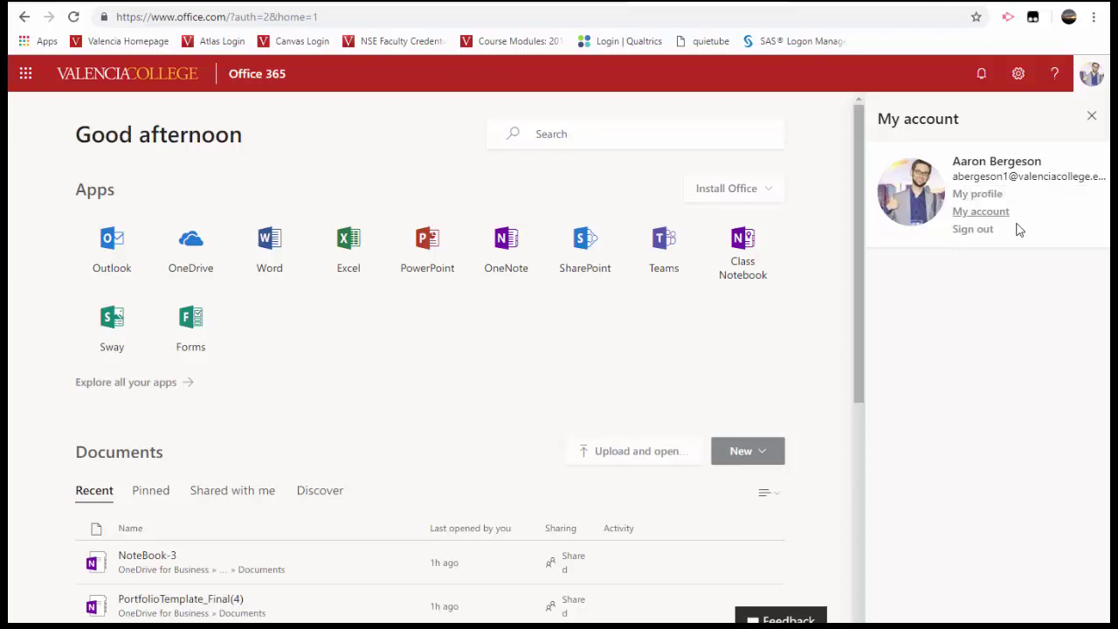
left_click(973, 230)
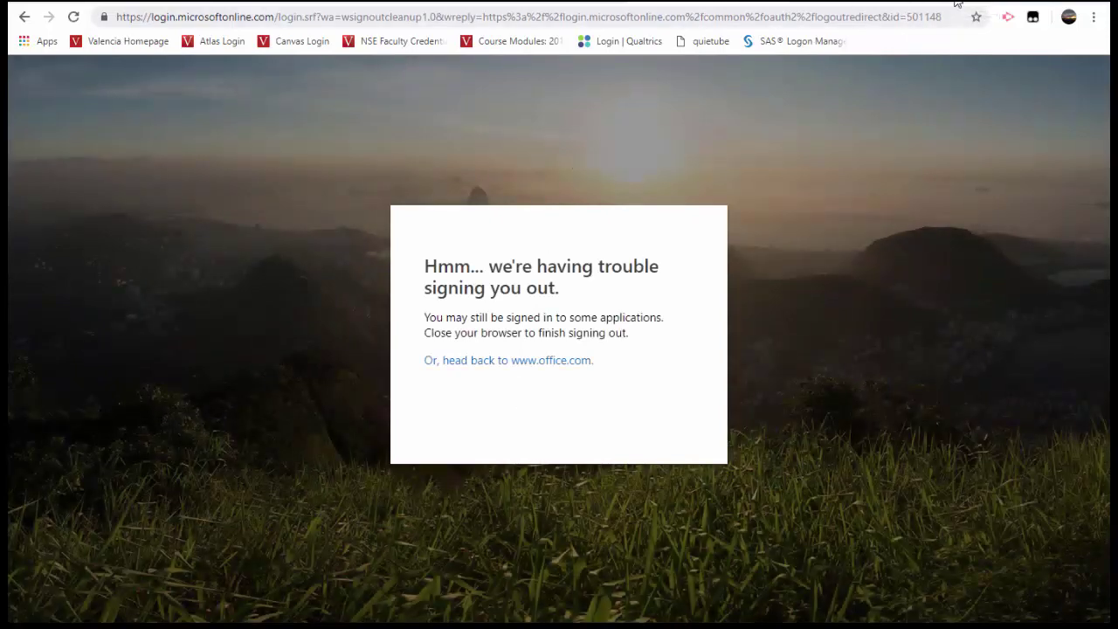
- Open the Atlas login page in a new tab and dismiss its notice
key("ctrl+t")
left_click(247, 43)
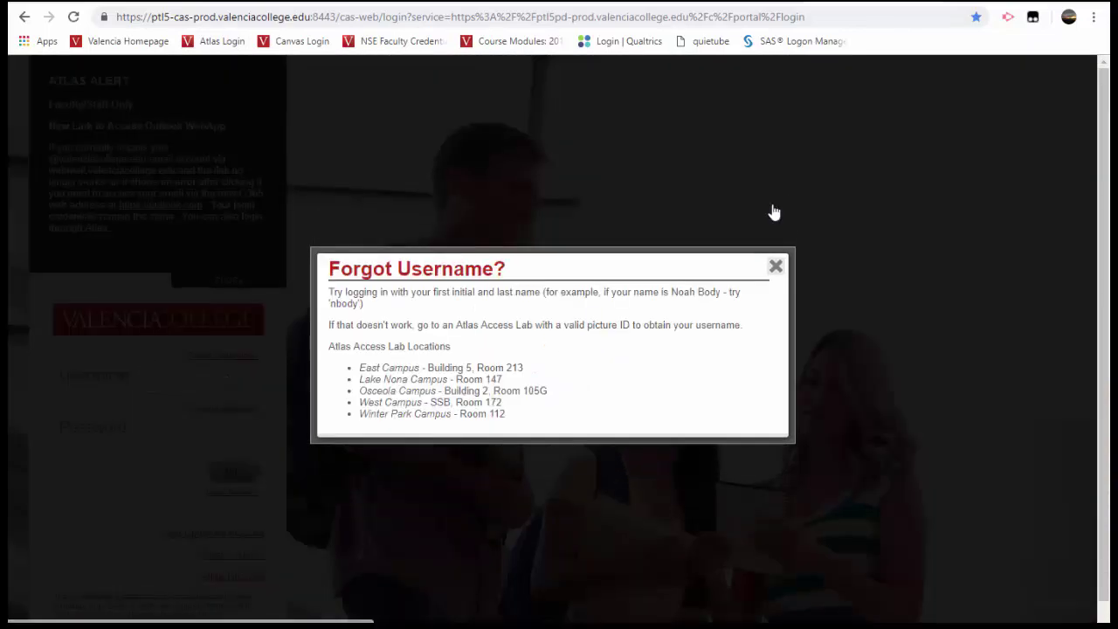
left_click(775, 265)
- Log in to Atlas with the college username and password, then log out
left_click(107, 374)
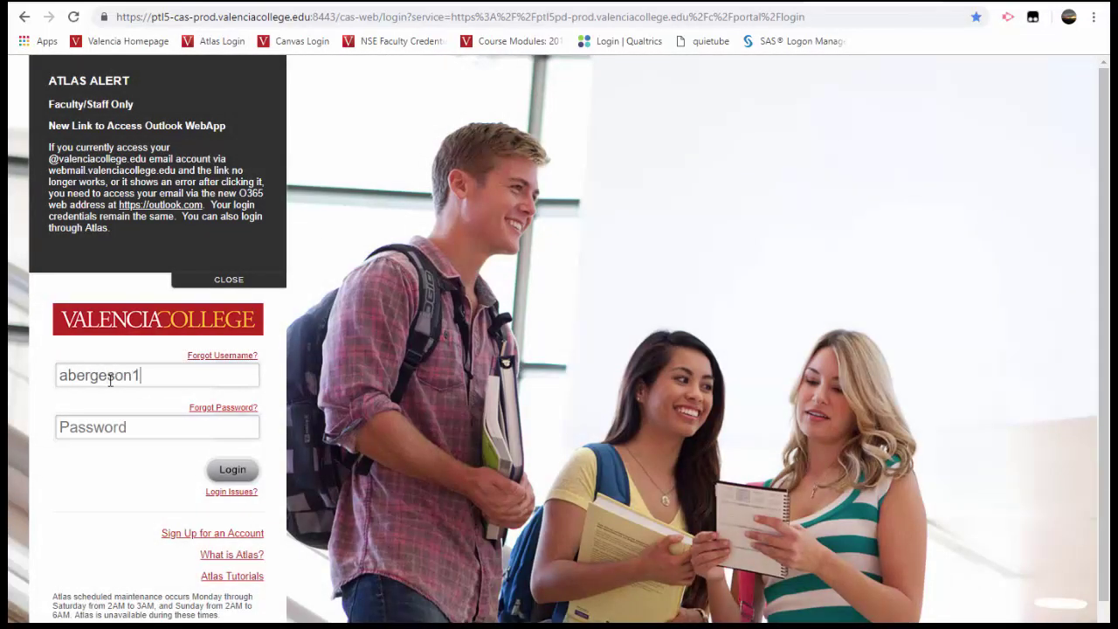
key("Tab")
type("***********")
key("Return")
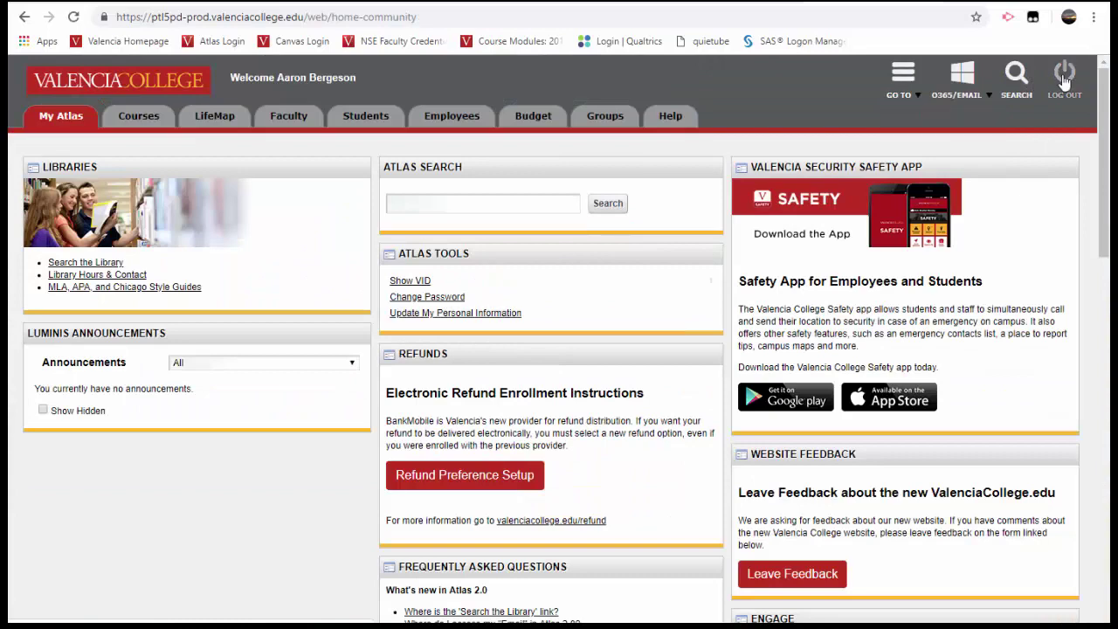
left_click(1065, 81)
left_click(805, 19)
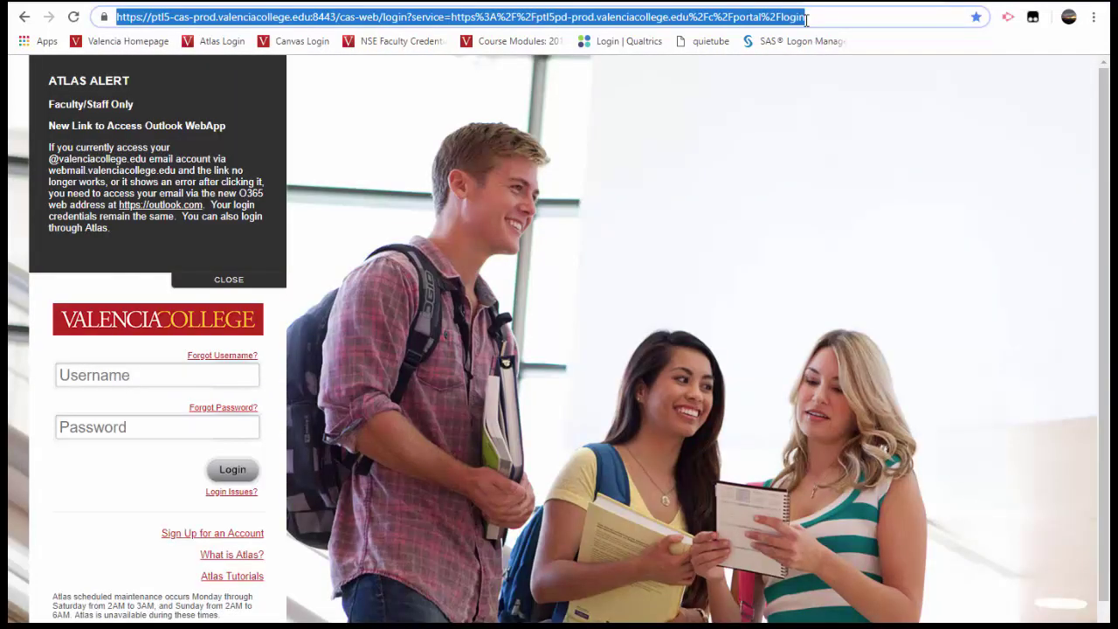
- Go to office.com and sign in with the college password, reaching OneDrive Files with NoteBook-3
type("off")
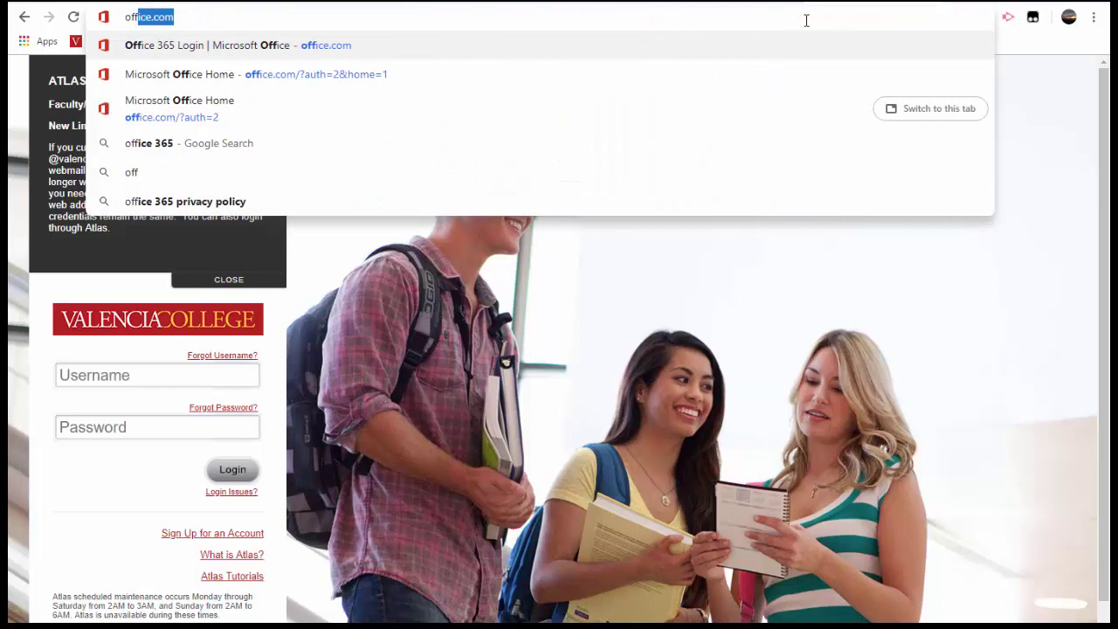
key("Return")
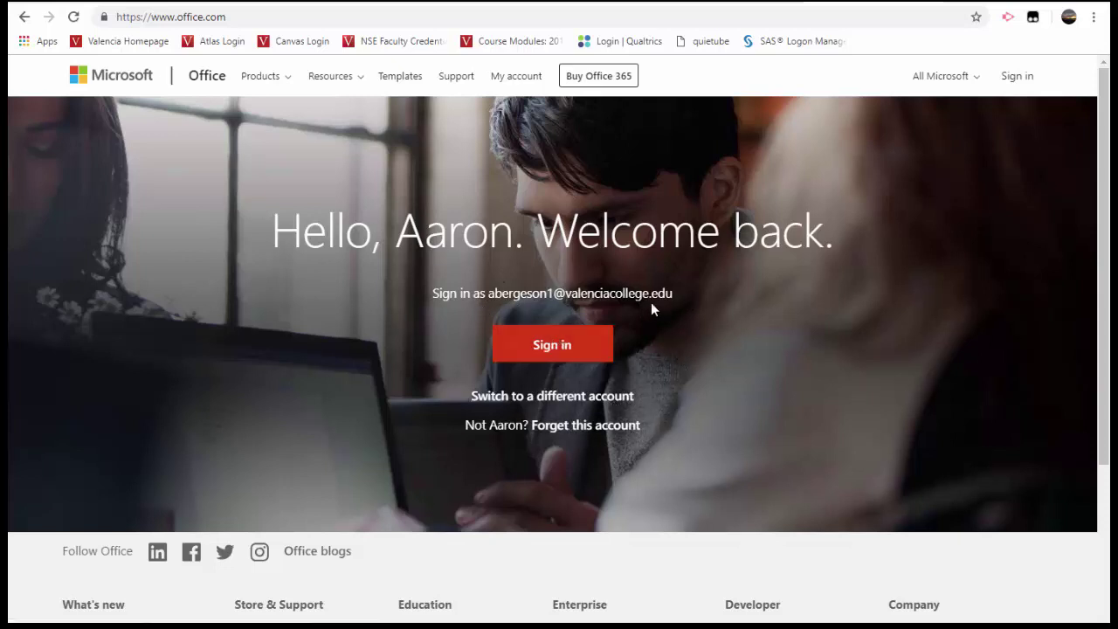
left_click(583, 356)
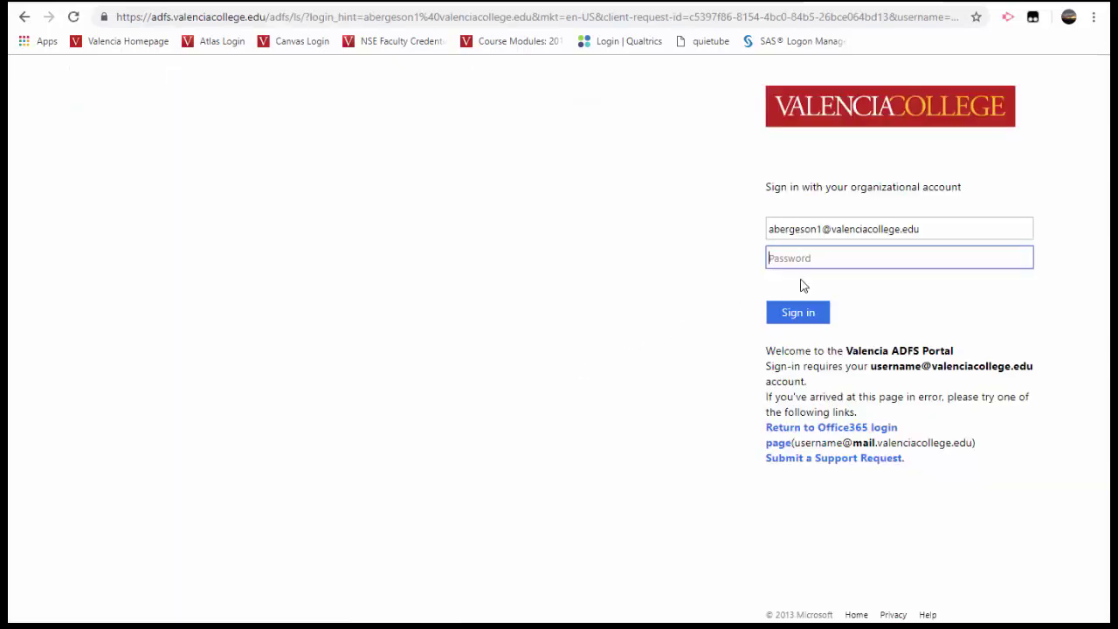
type("•••••••••")
key("Return")
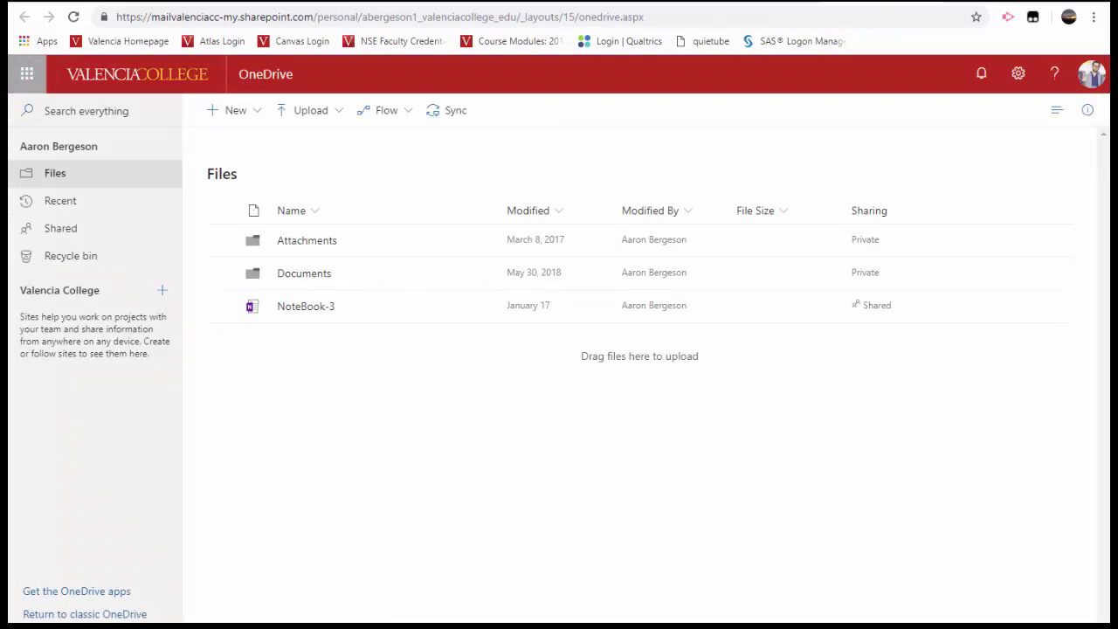
- Open the NoteBook-3 notebook from the OneDrive Files list in OneNote Online
left_click(286, 310)
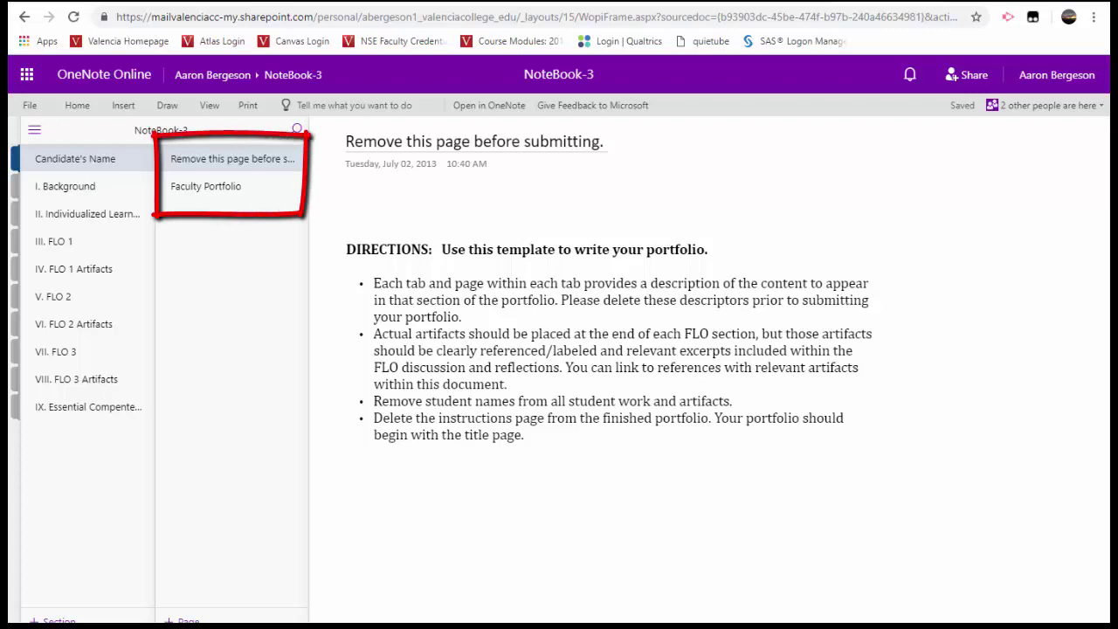
- Expand the Notebooks pane beside NoteBook-3's sections and pages
left_click(35, 133)
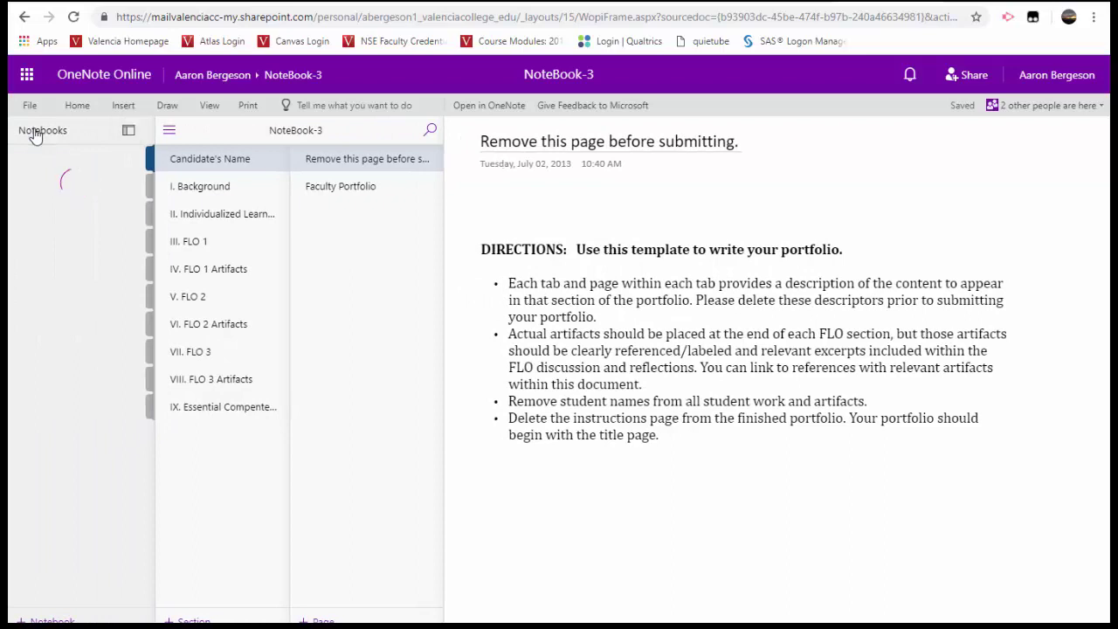